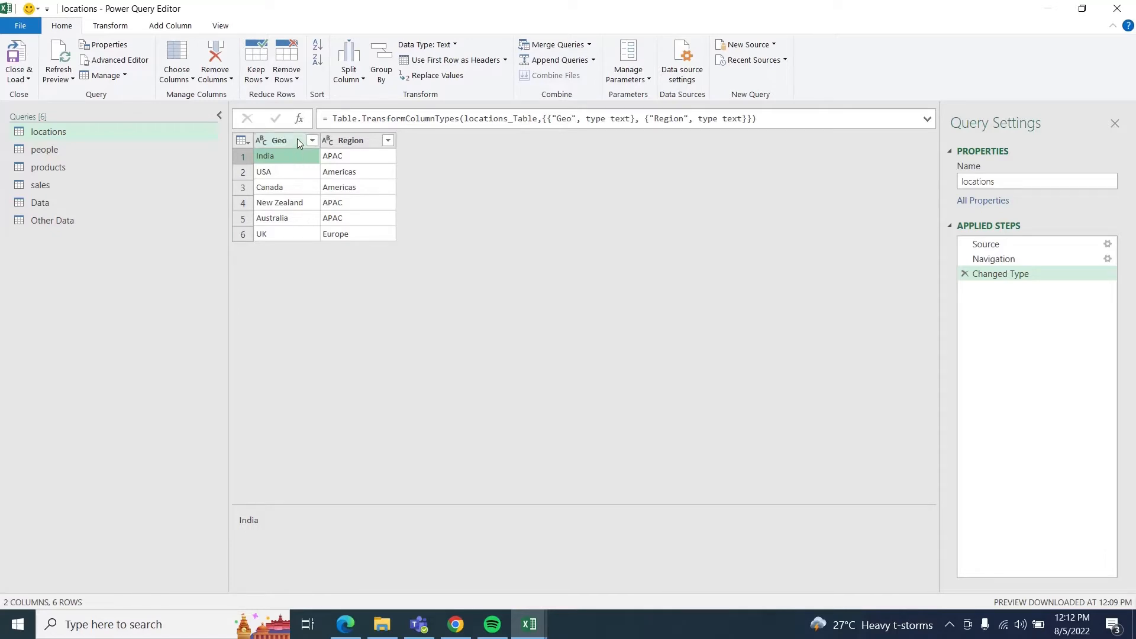
Try replacing "India" with "Pk" in the Geo column of the locations query, and delete the resulting applied step
click(296, 139)
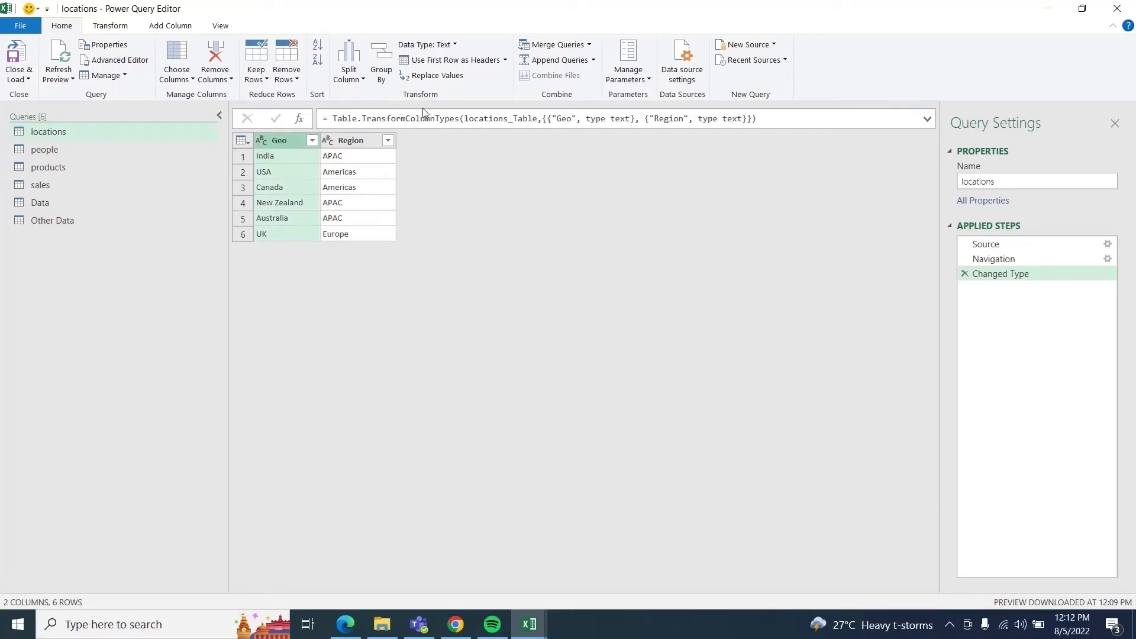
click(449, 77)
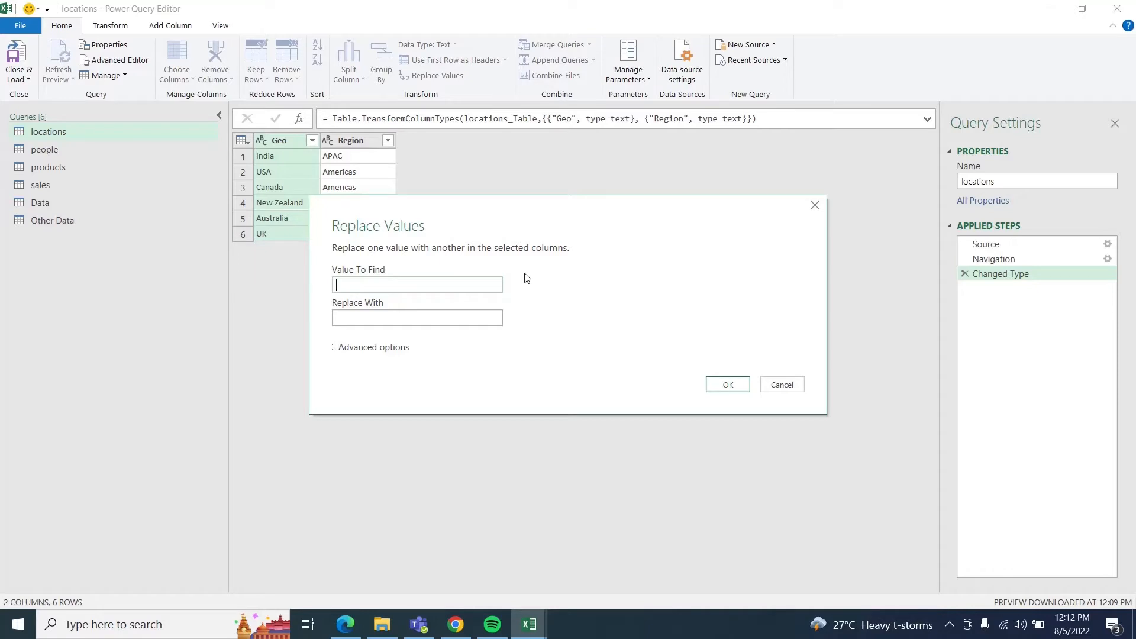
text(India)
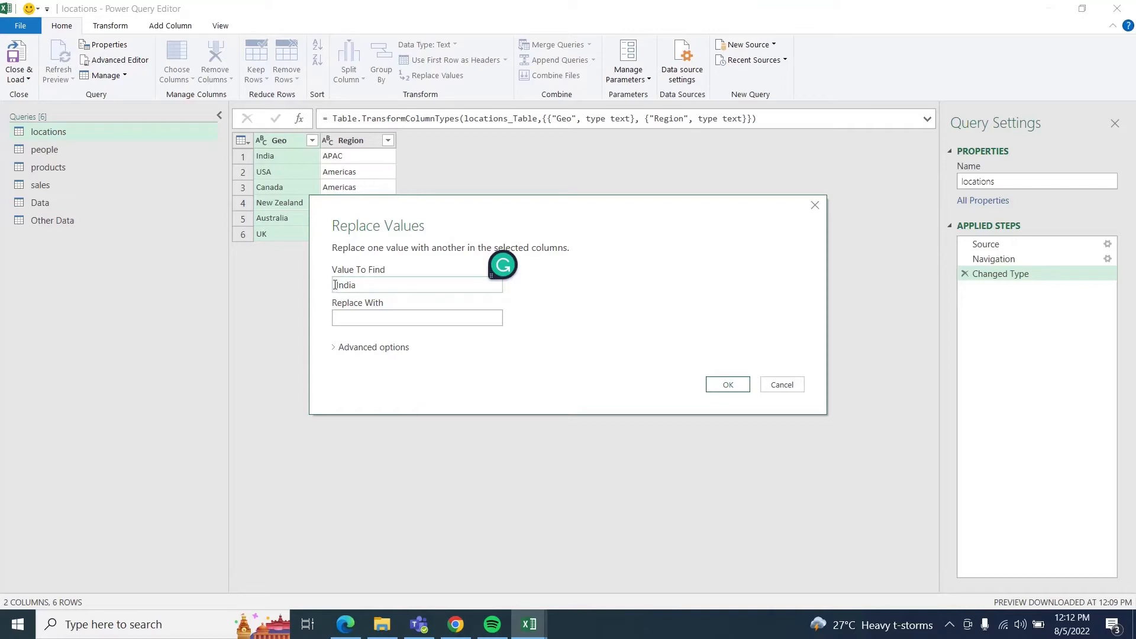
click(392, 316)
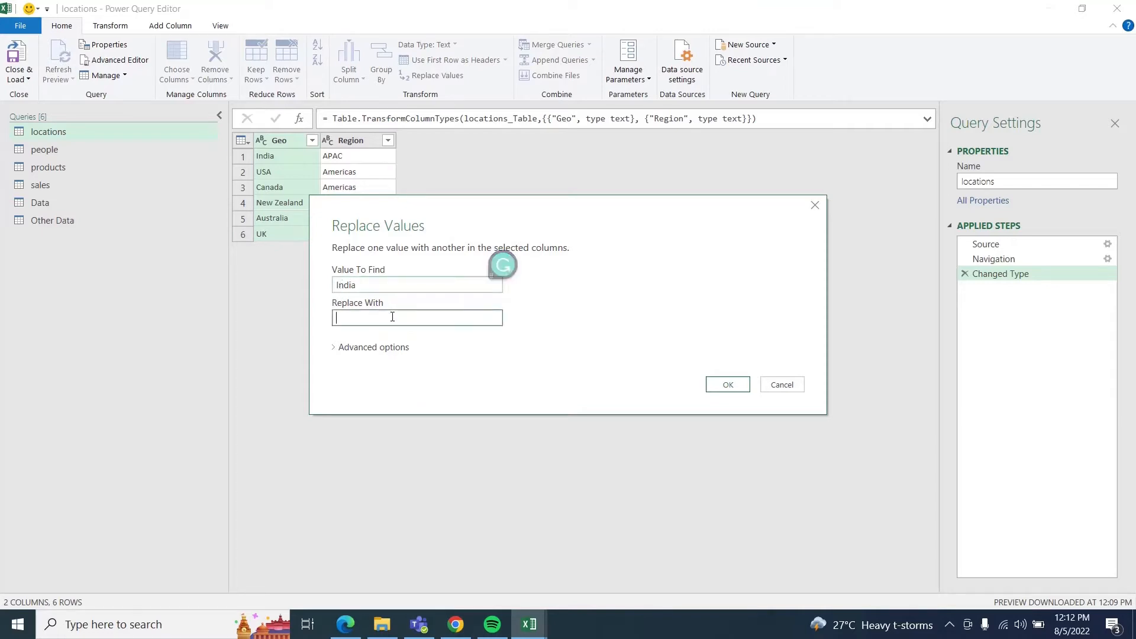
text(Pk)
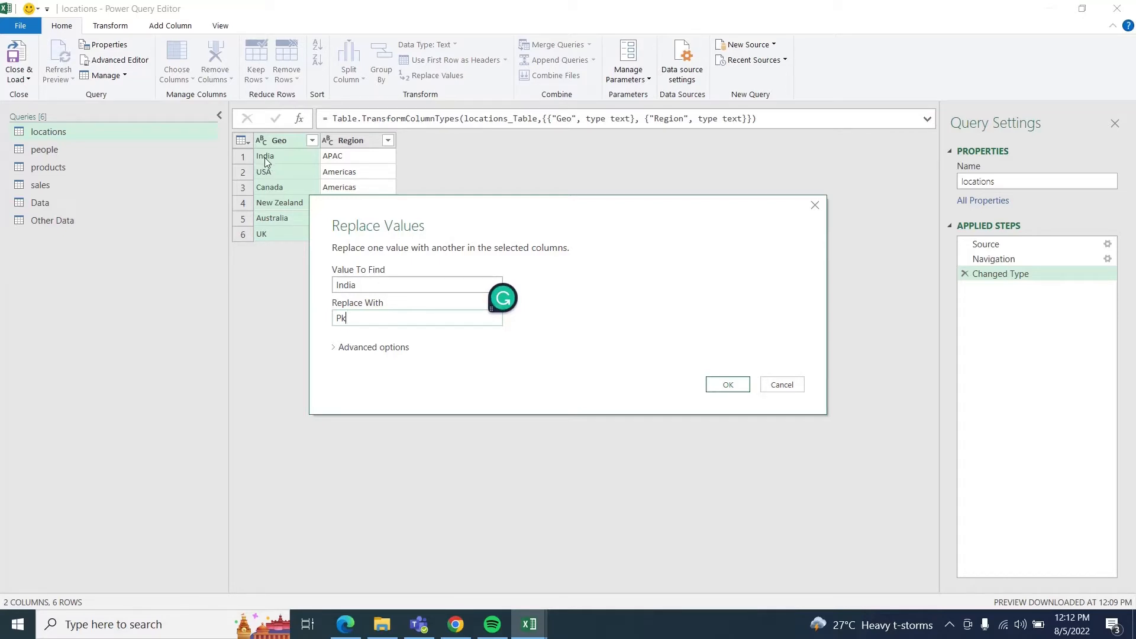
key(shift+Tab)
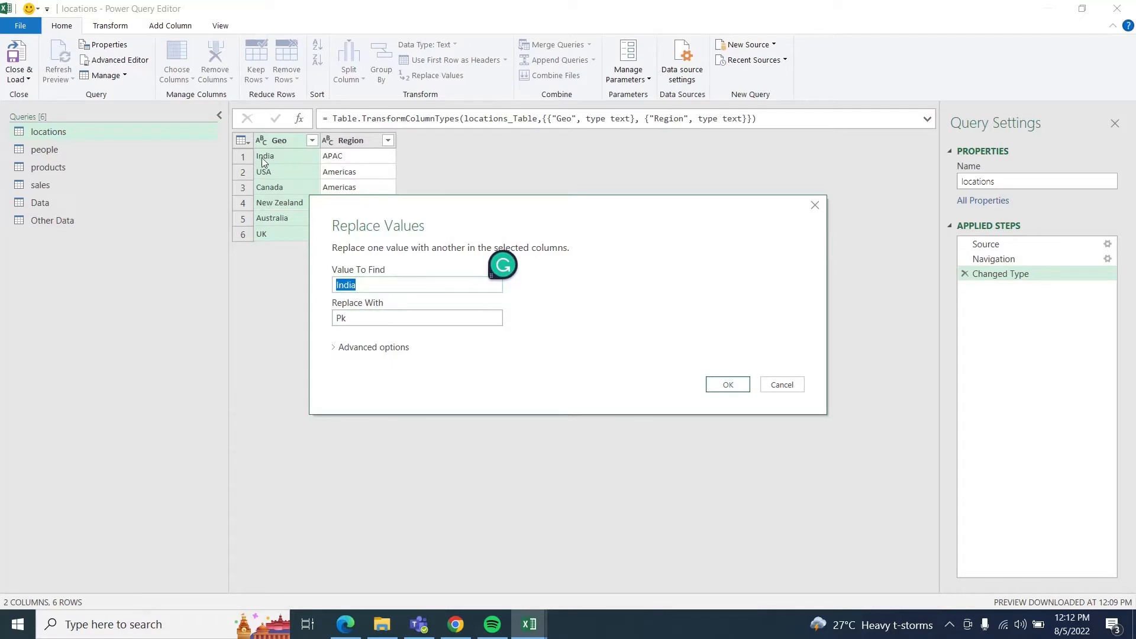
click(348, 321)
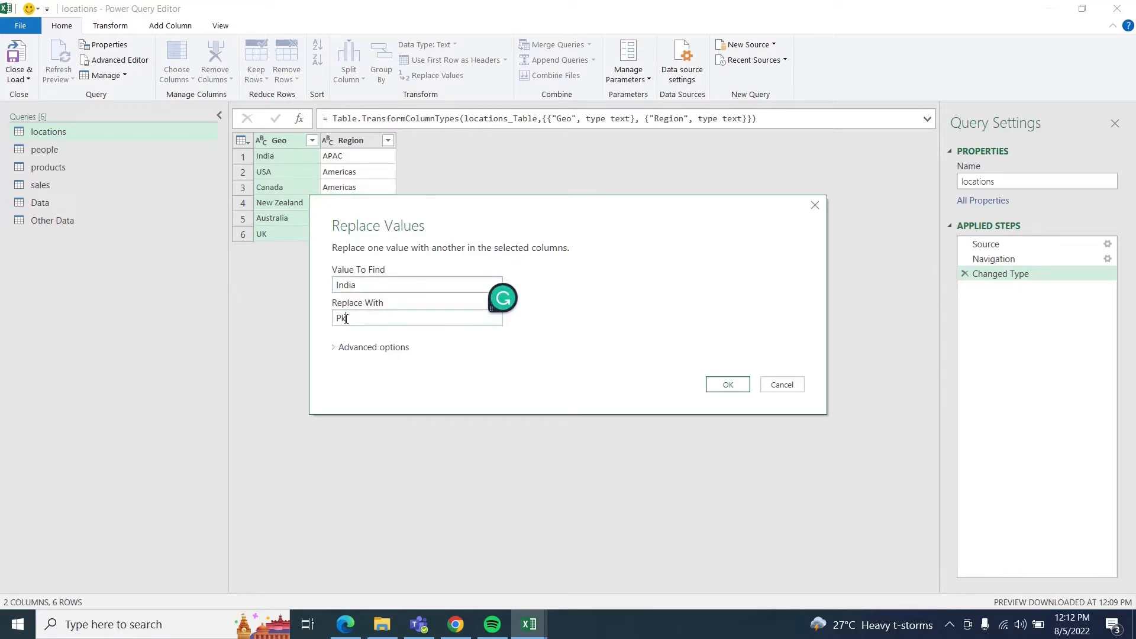
click(729, 385)
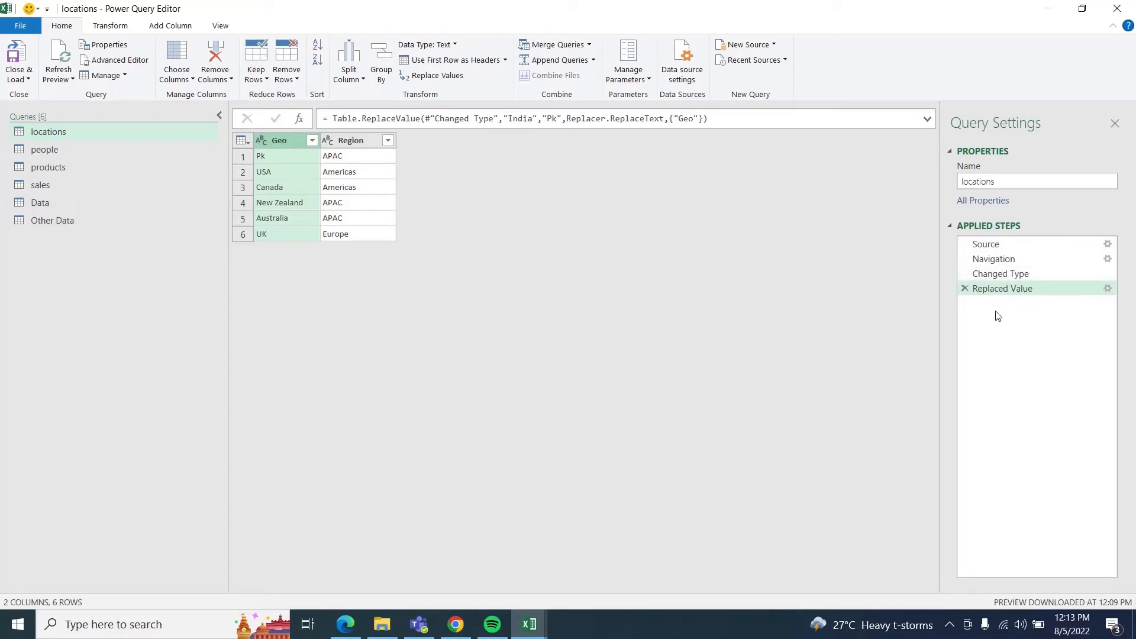
click(965, 289)
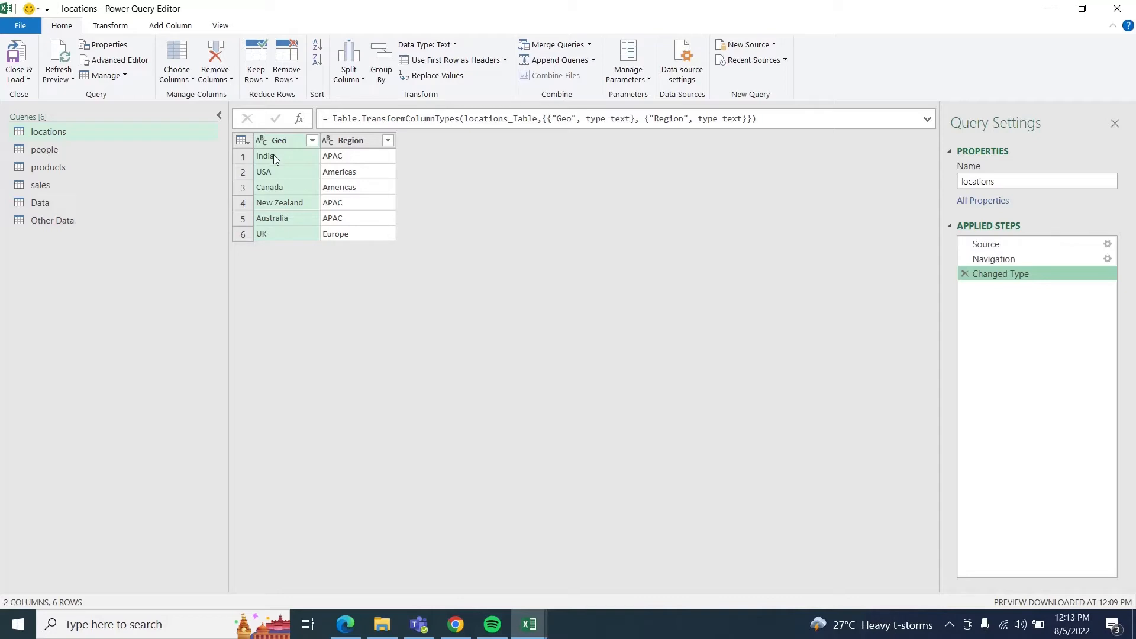
Replace "India" with "PK" in the Geo column of the locations query
click(435, 76)
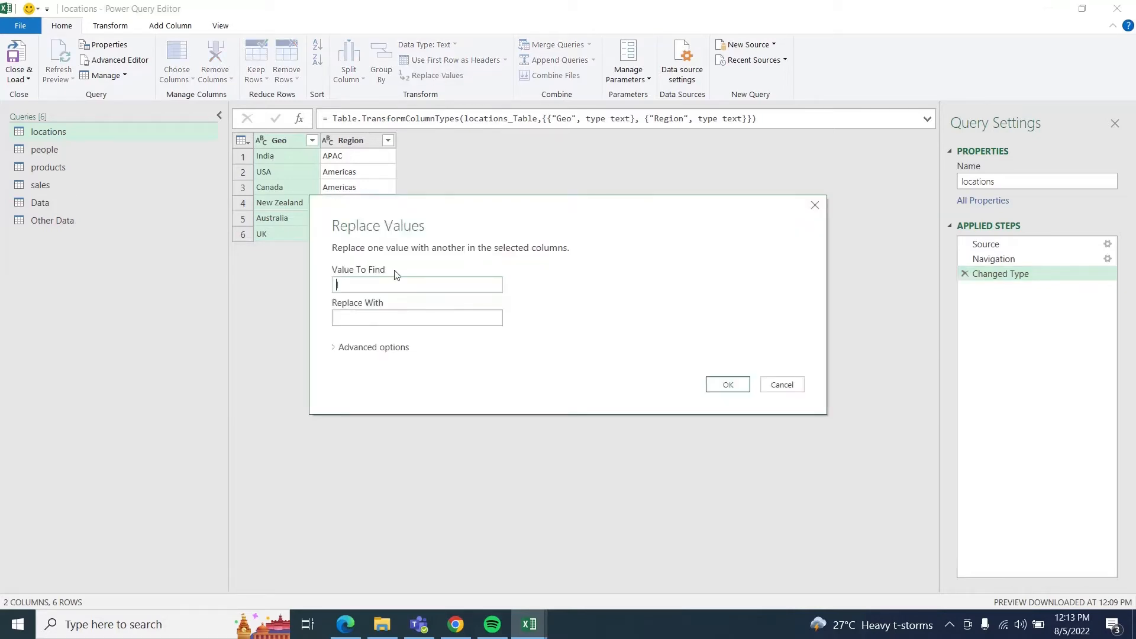
text(India)
key(Tab)
text(PK)
key(Return)
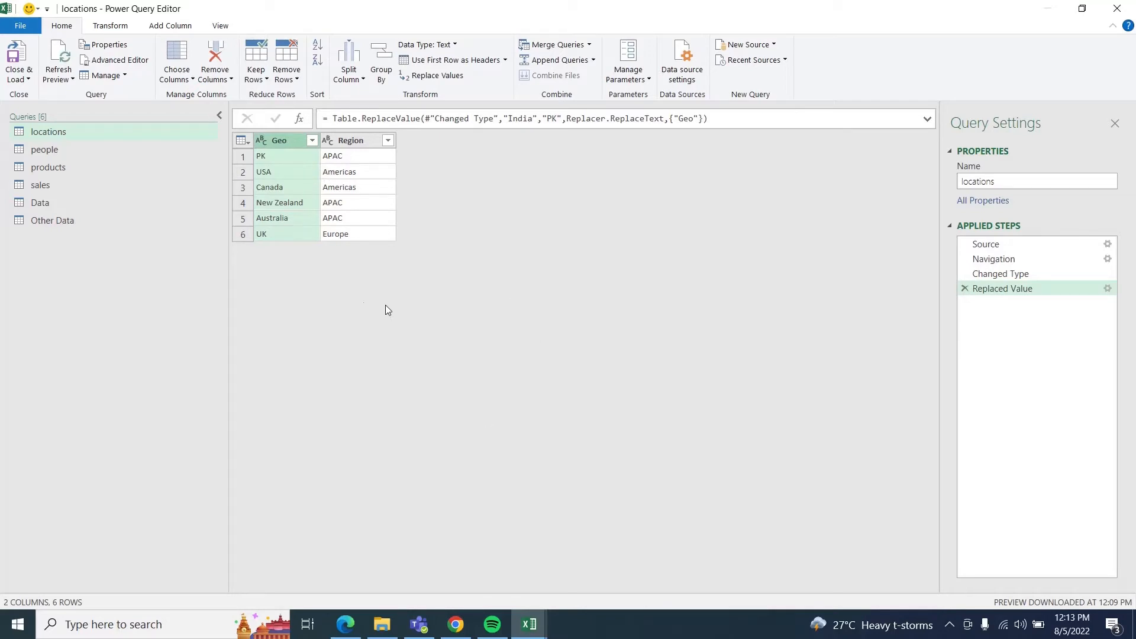
Close and load the queries into the workbook and open the locations table on Sheet2
click(28, 81)
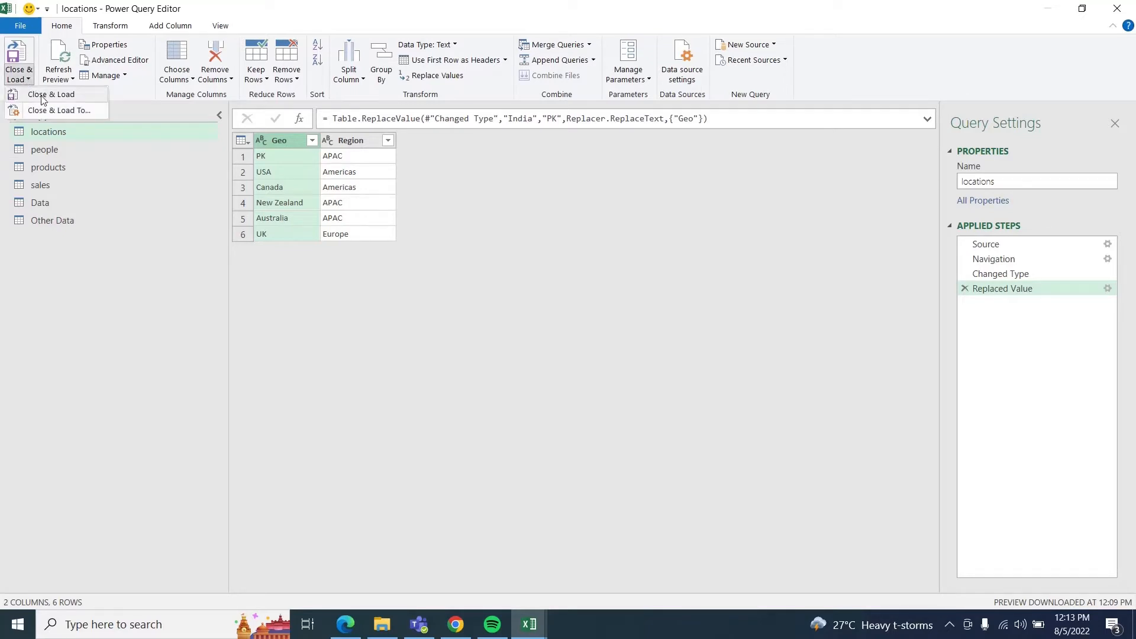
click(47, 97)
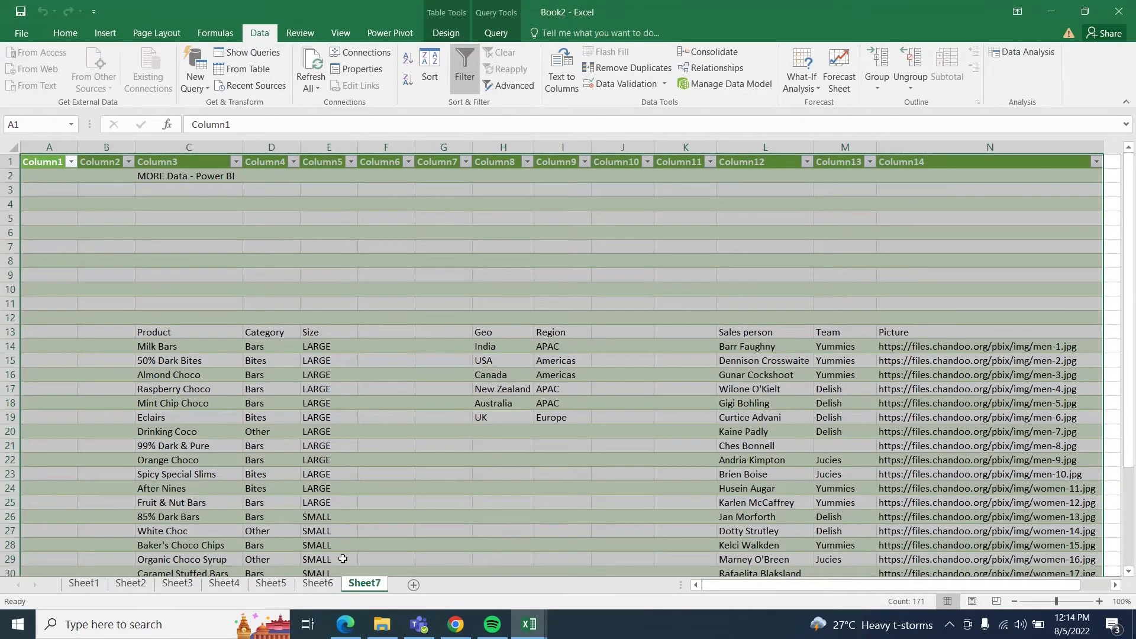
click(320, 586)
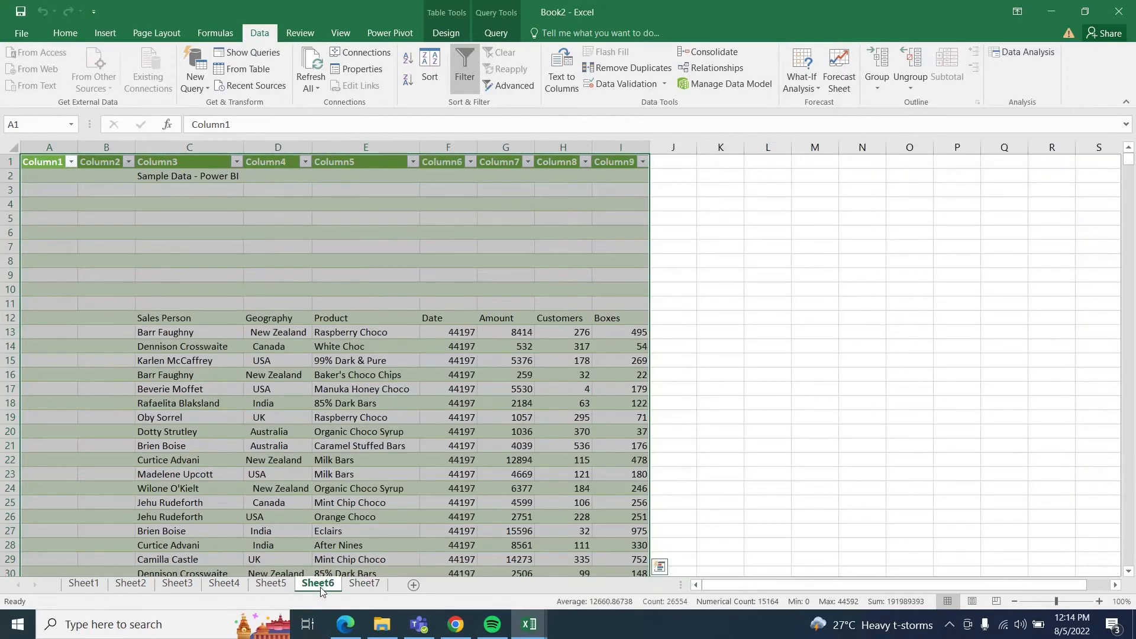
click(84, 586)
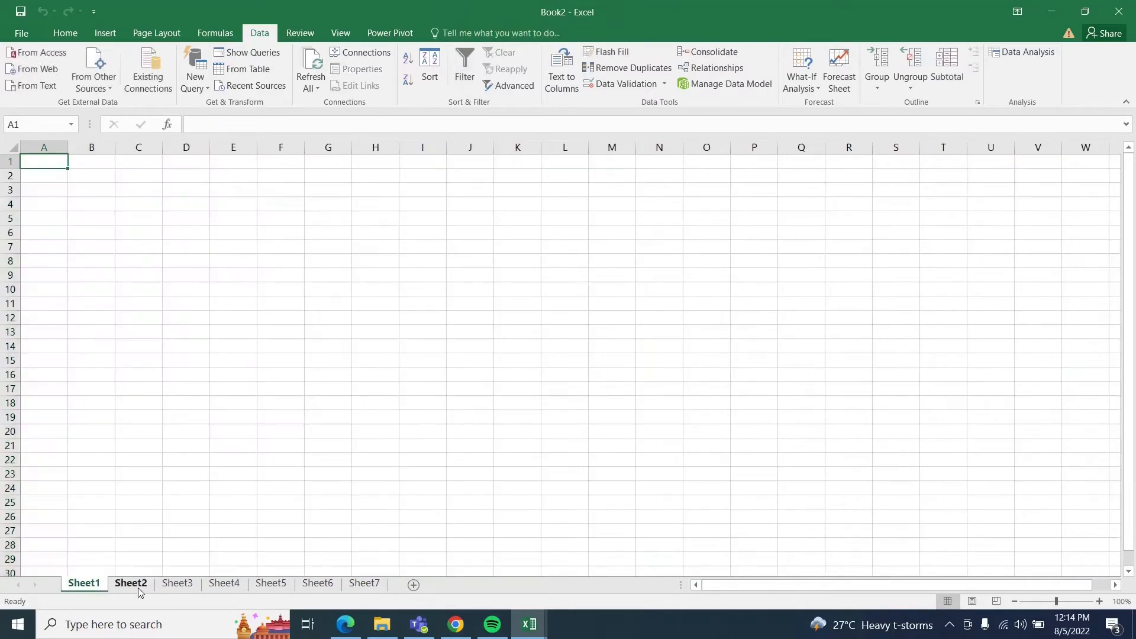
click(131, 584)
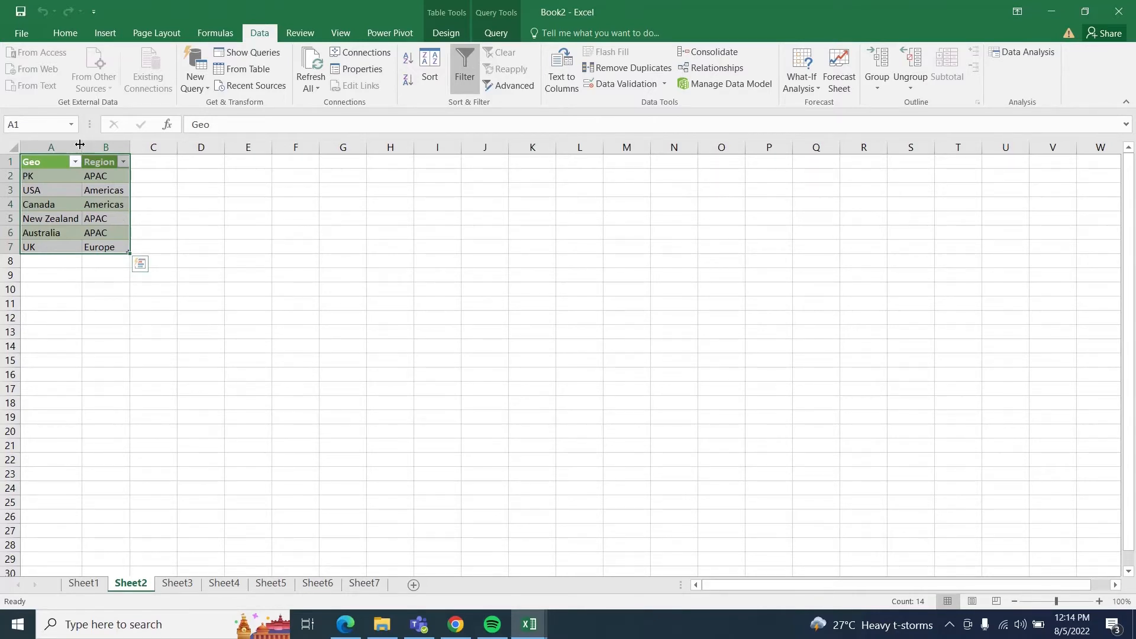
Widen the Geo and Region columns on Sheet2 and apply the black banded table style to the locations table
drag(80, 145, 252, 147)
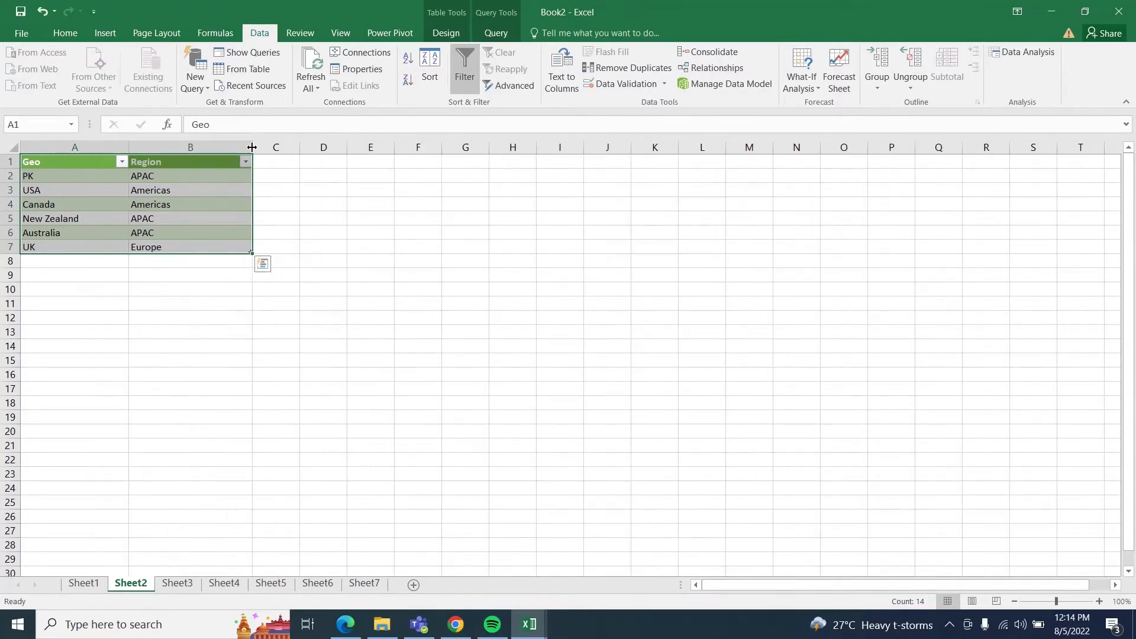
click(453, 34)
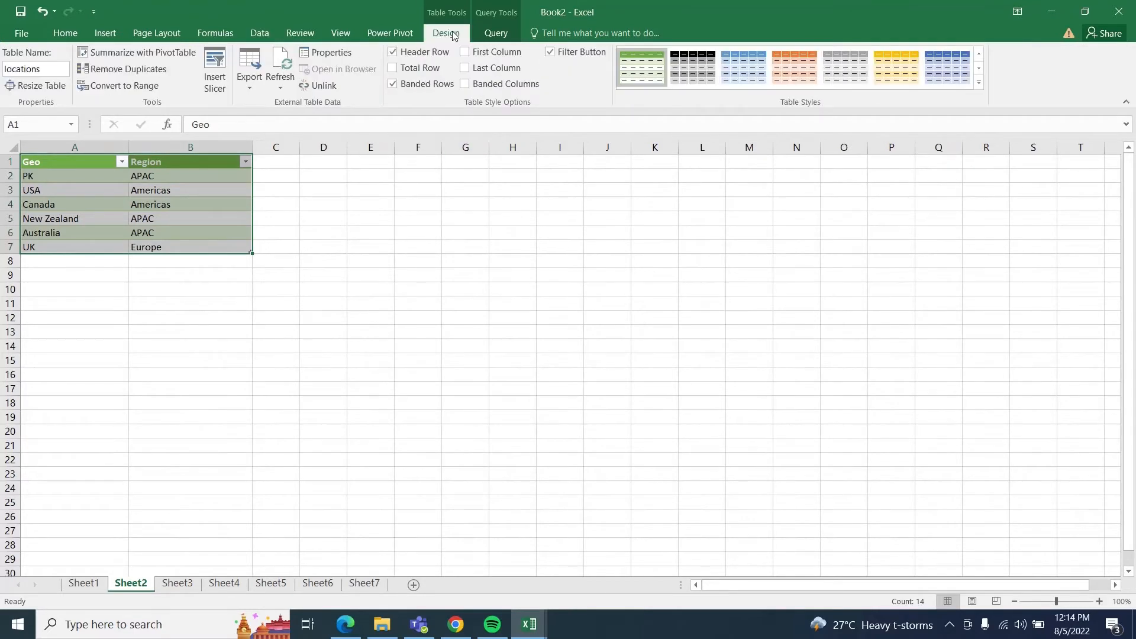
click(727, 80)
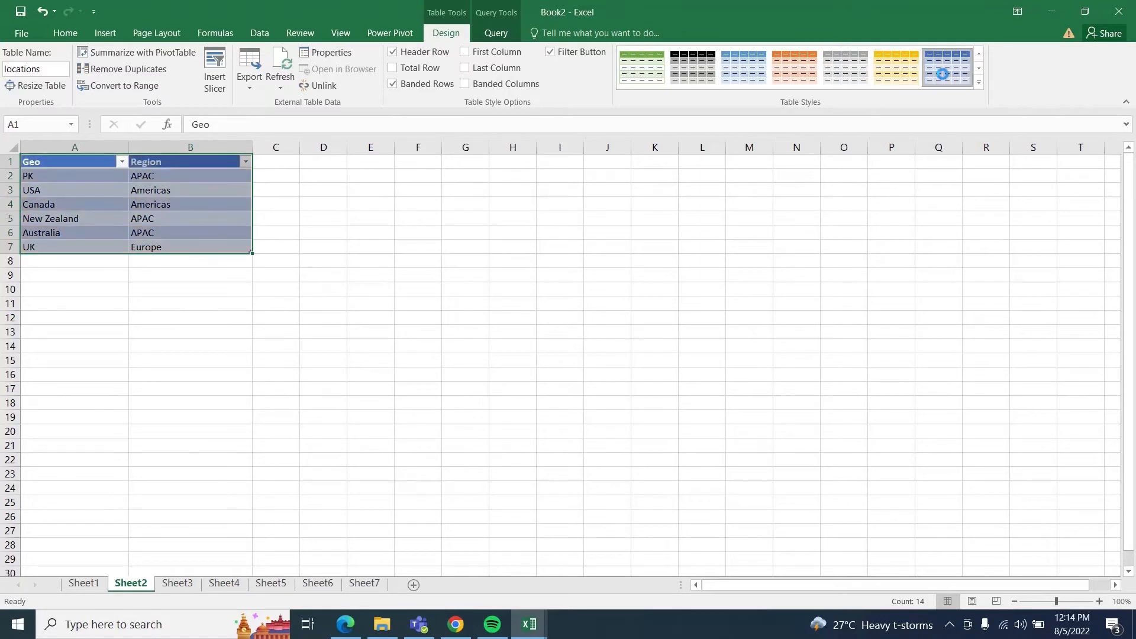
click(709, 76)
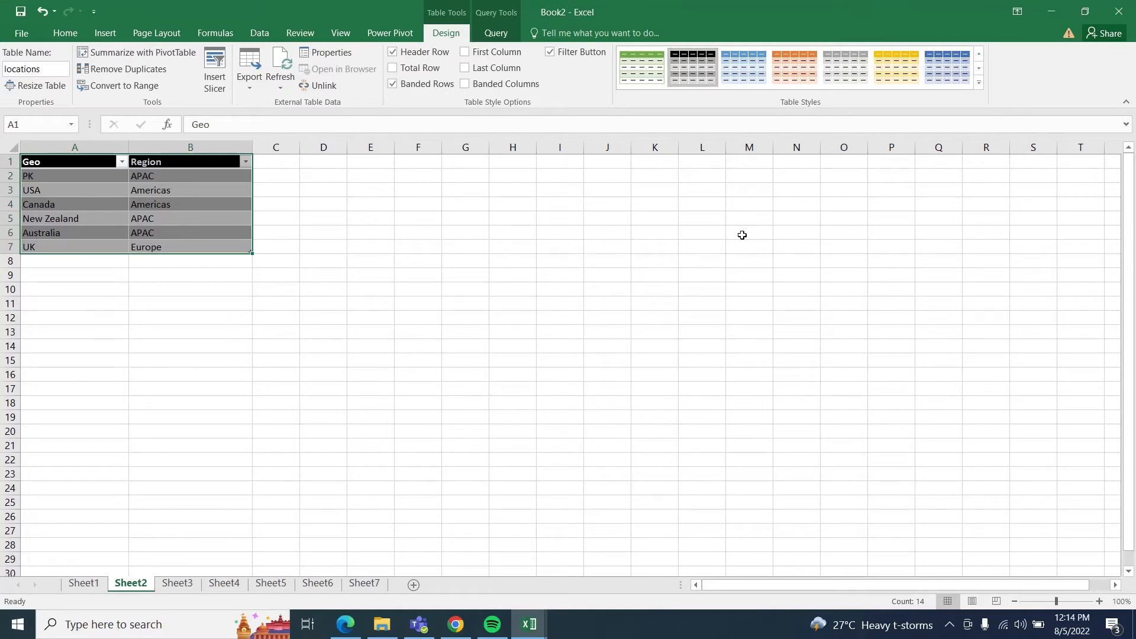
Look through the loaded query tables on the sheets from Sheet1 to Sheet7
click(318, 584)
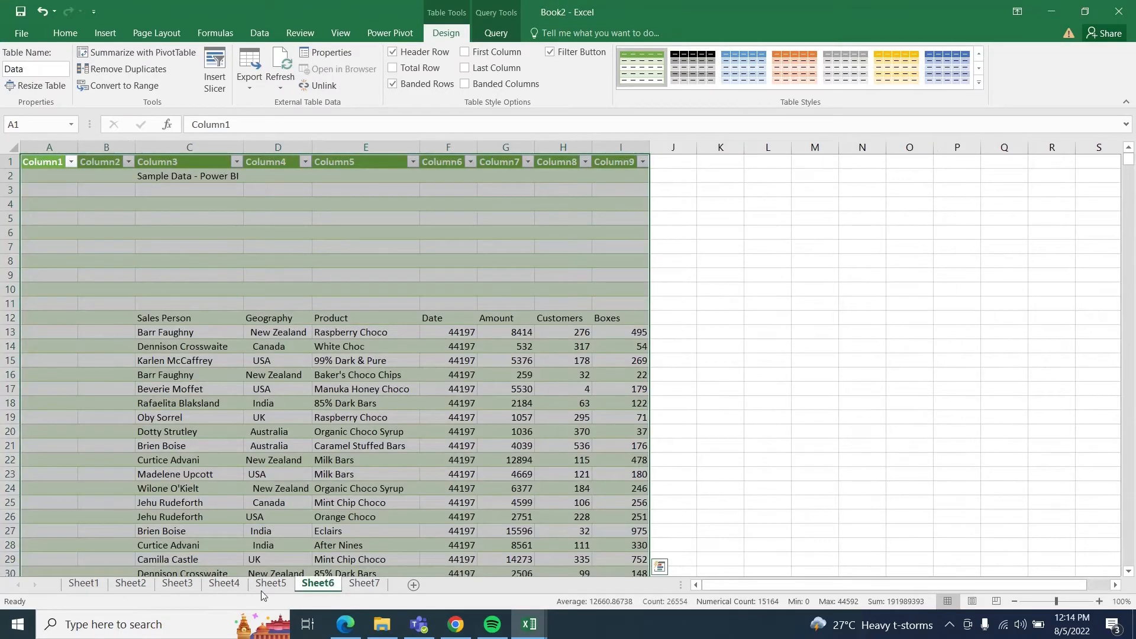
click(196, 586)
click(116, 586)
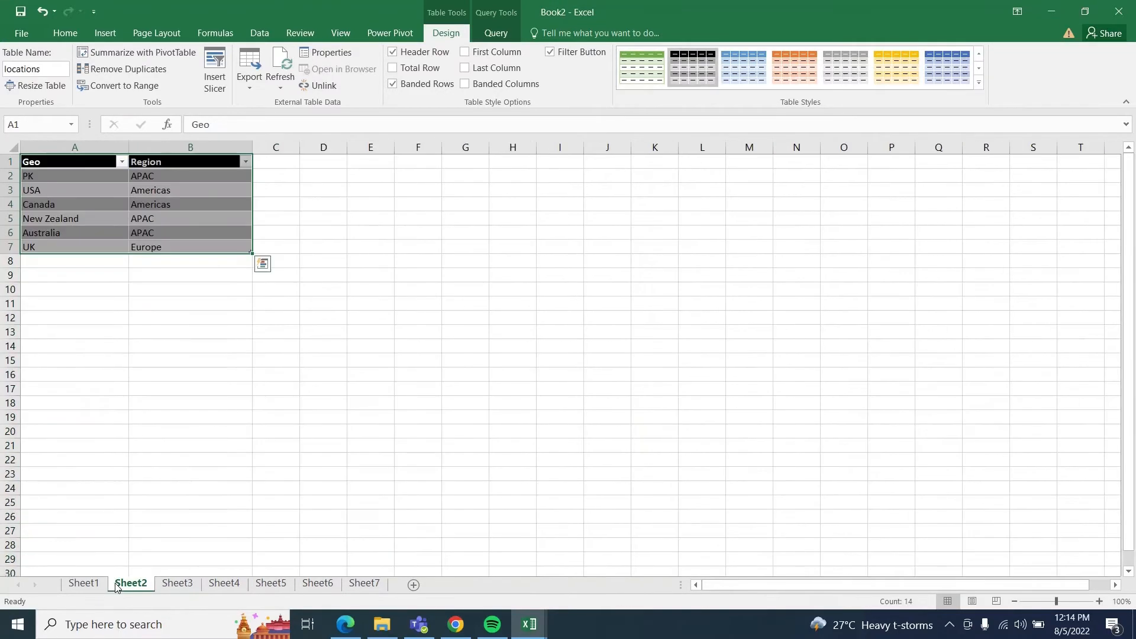
click(83, 583)
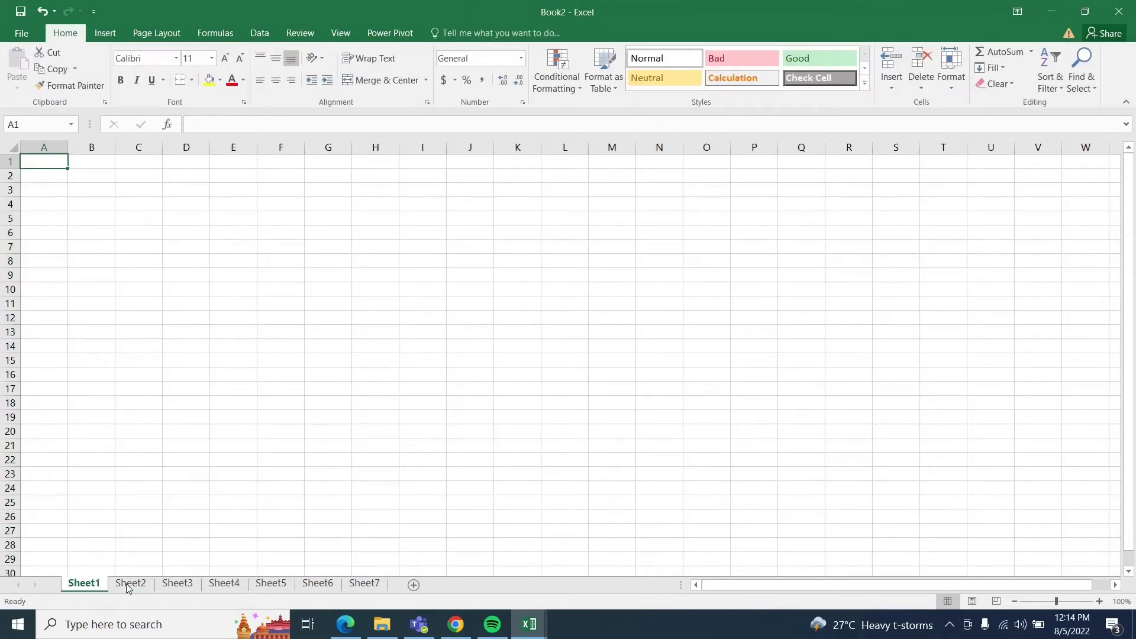
click(317, 584)
click(260, 586)
click(224, 586)
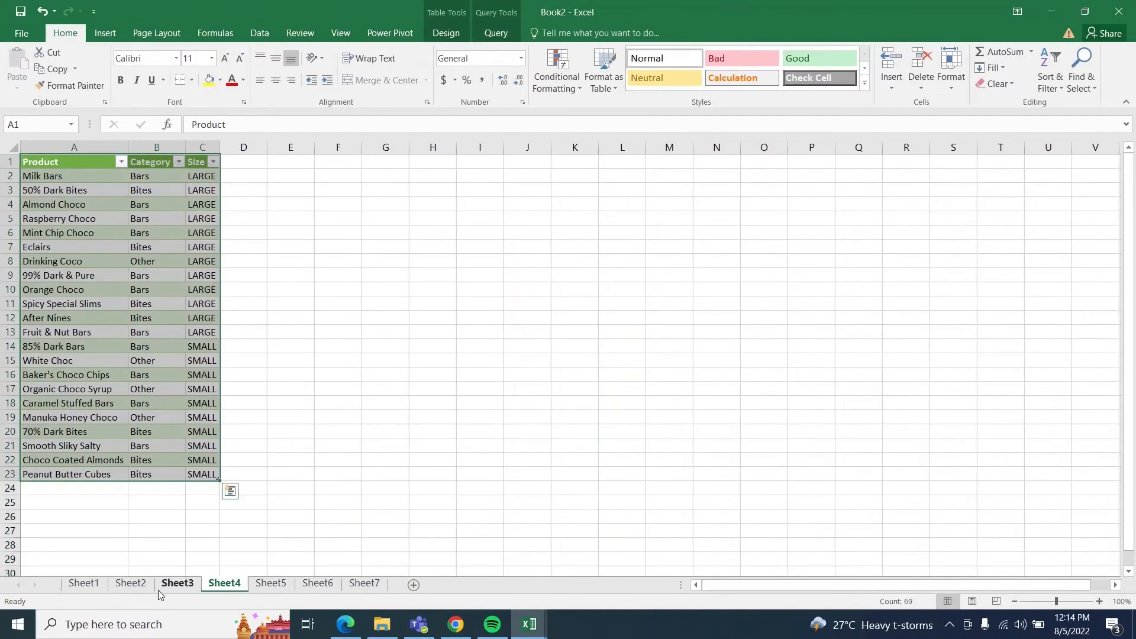
click(169, 586)
click(135, 586)
click(365, 584)
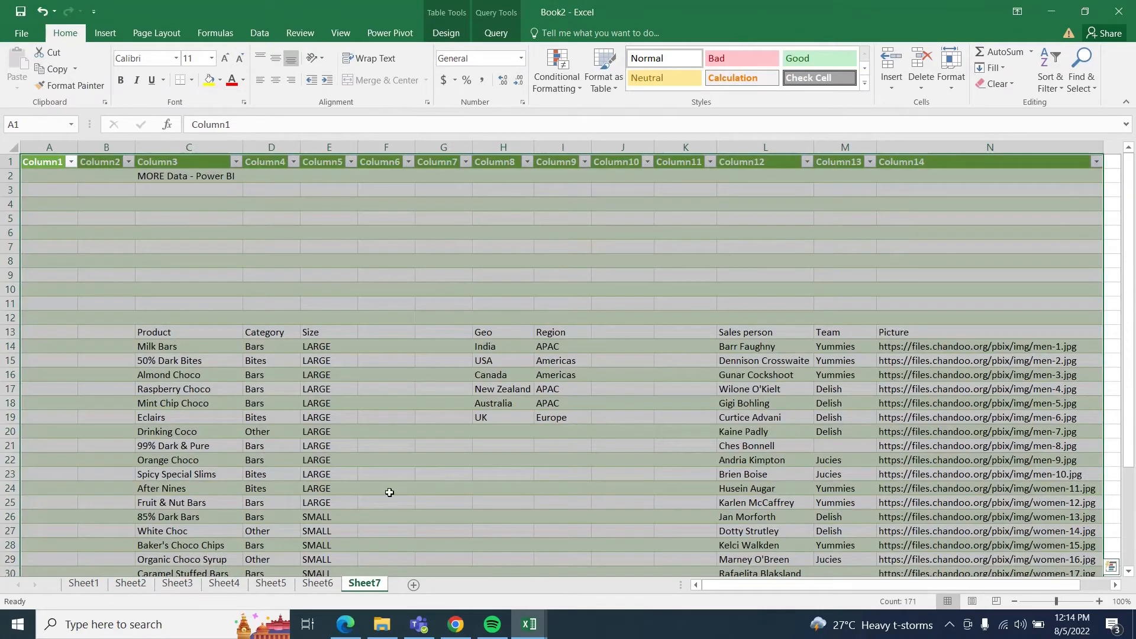
click(225, 585)
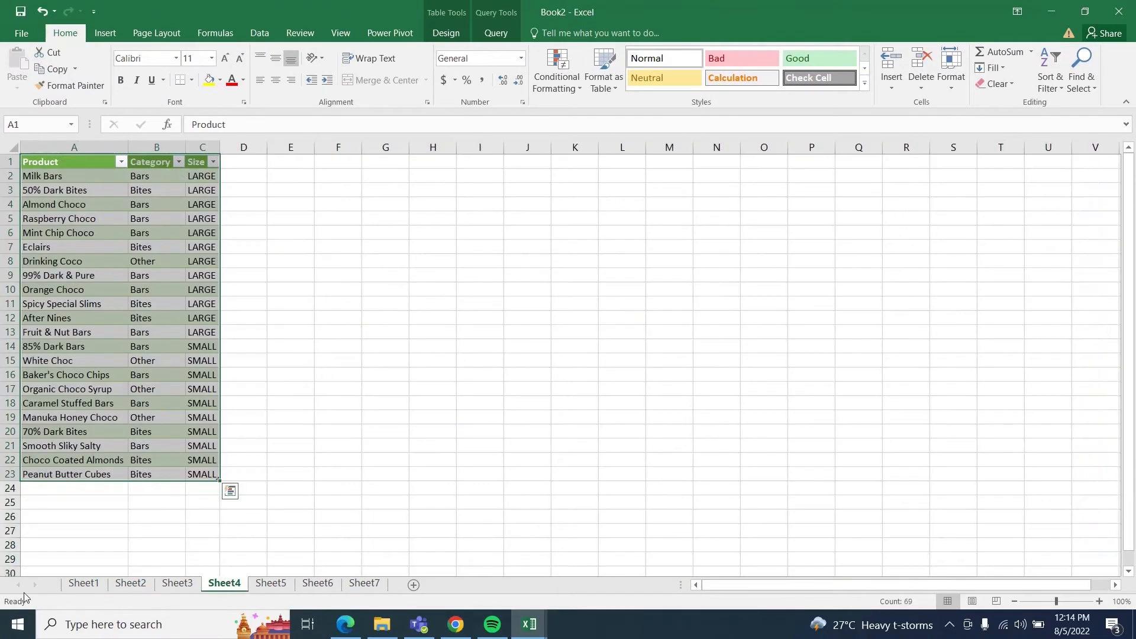
Permanently delete Sheet2 with the locations table and look through the remaining sheets up to Sheet7
click(145, 585)
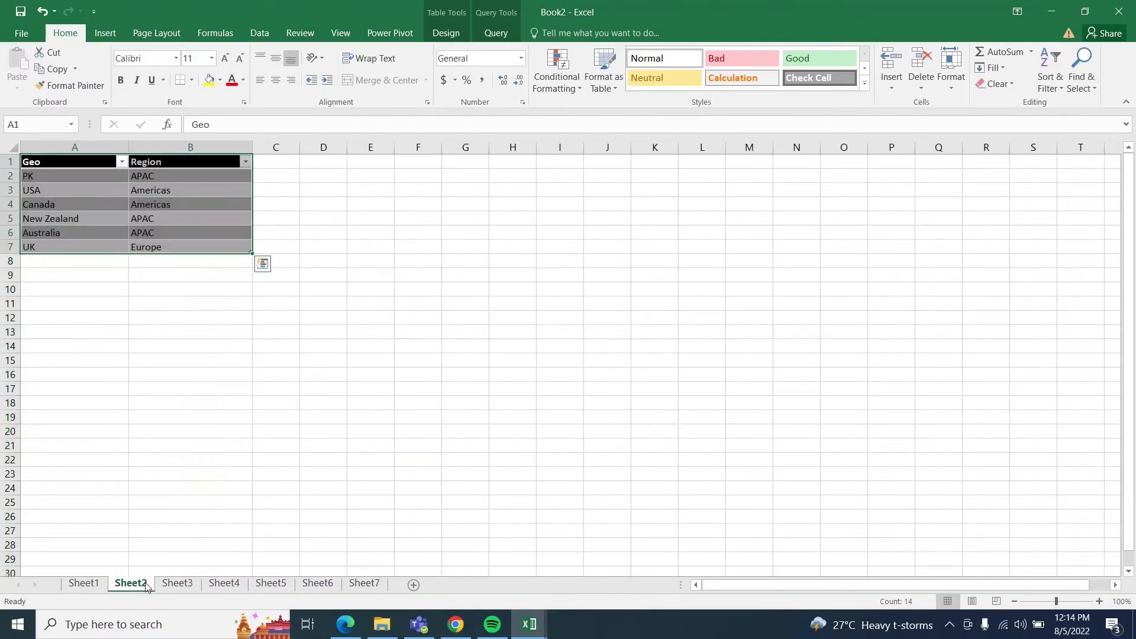
right_click(147, 585)
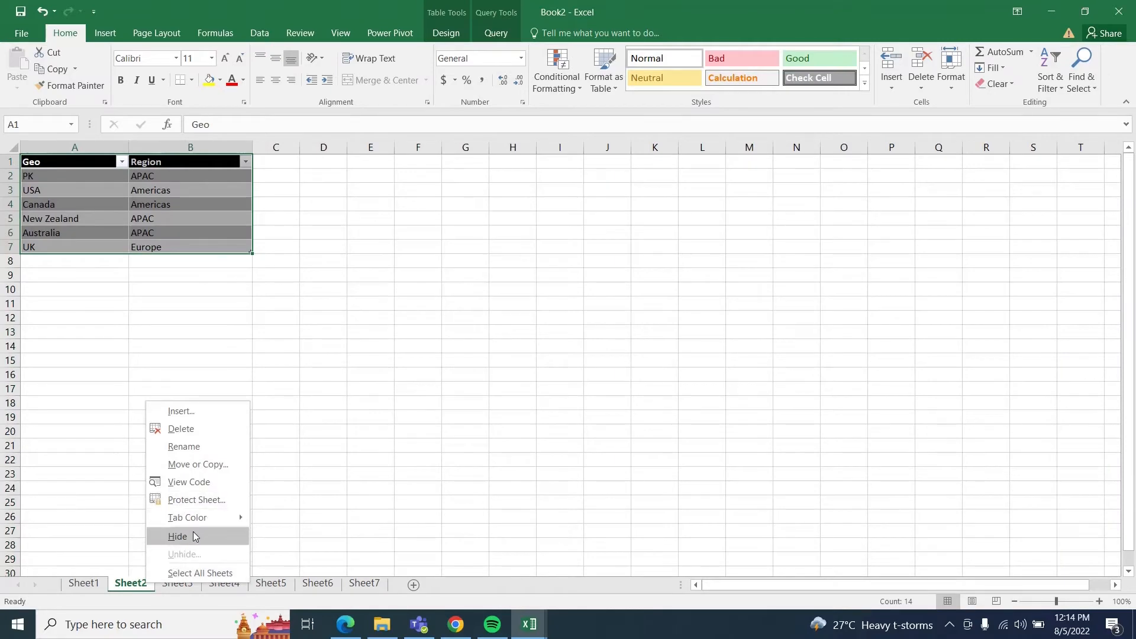
click(178, 429)
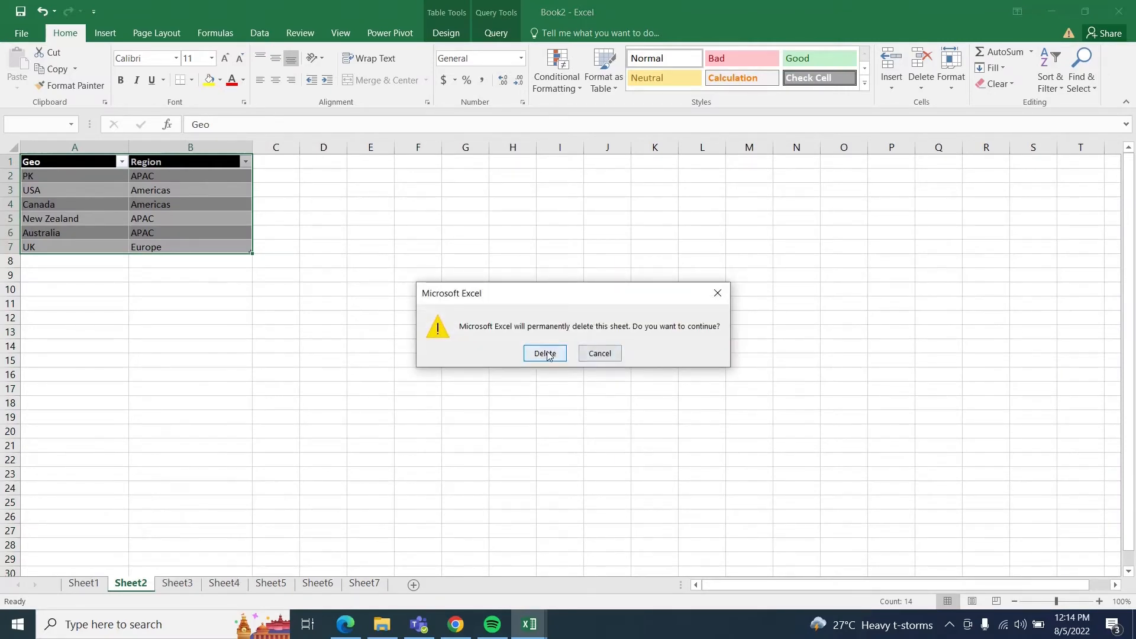
click(545, 353)
click(178, 584)
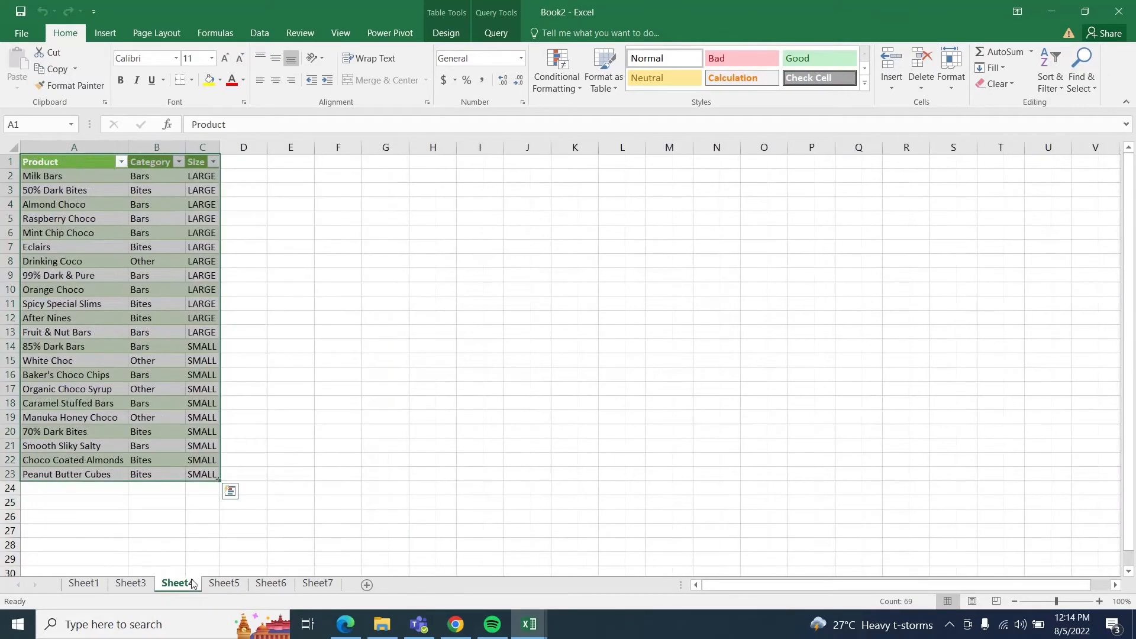
click(225, 584)
click(271, 584)
click(317, 584)
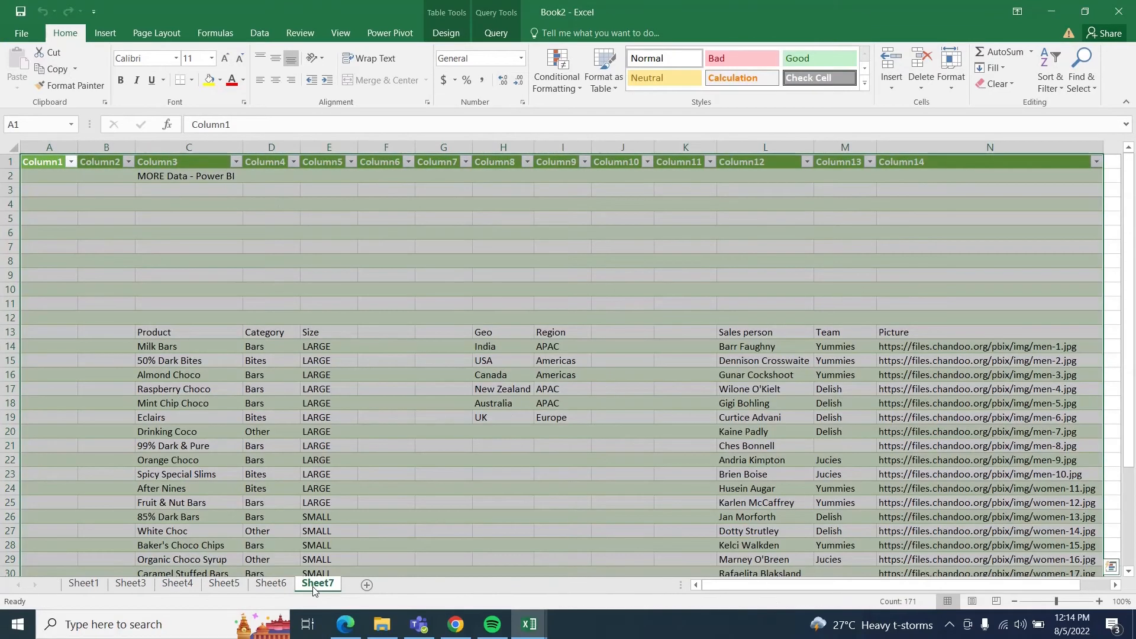
Show the list of workbook queries and open the locations query for editing in the Power Query Editor
click(264, 34)
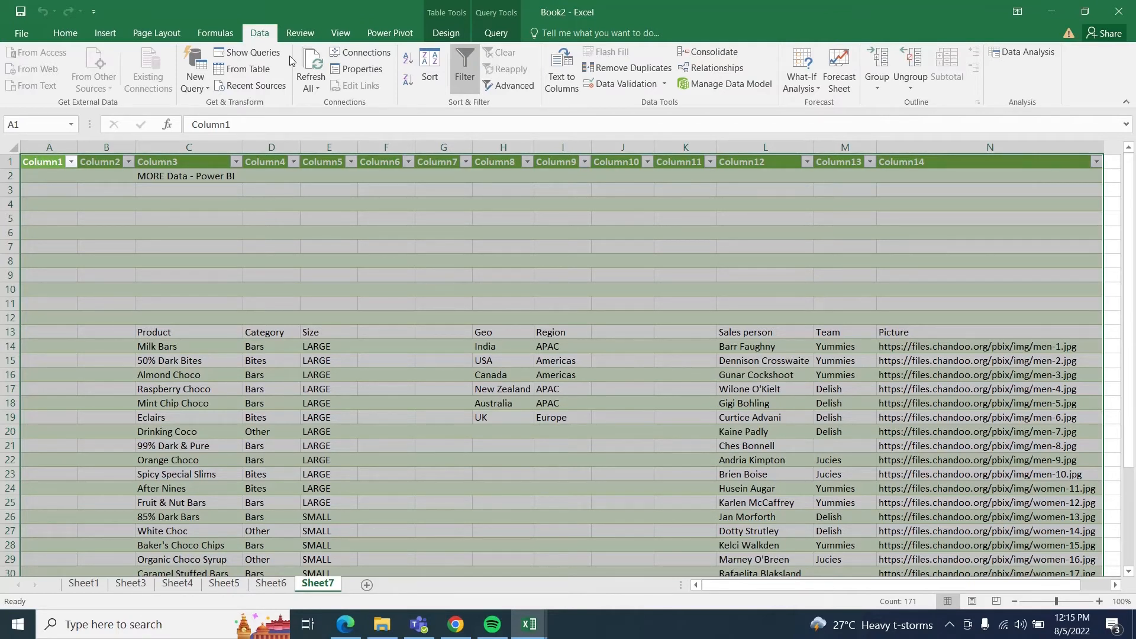
click(257, 52)
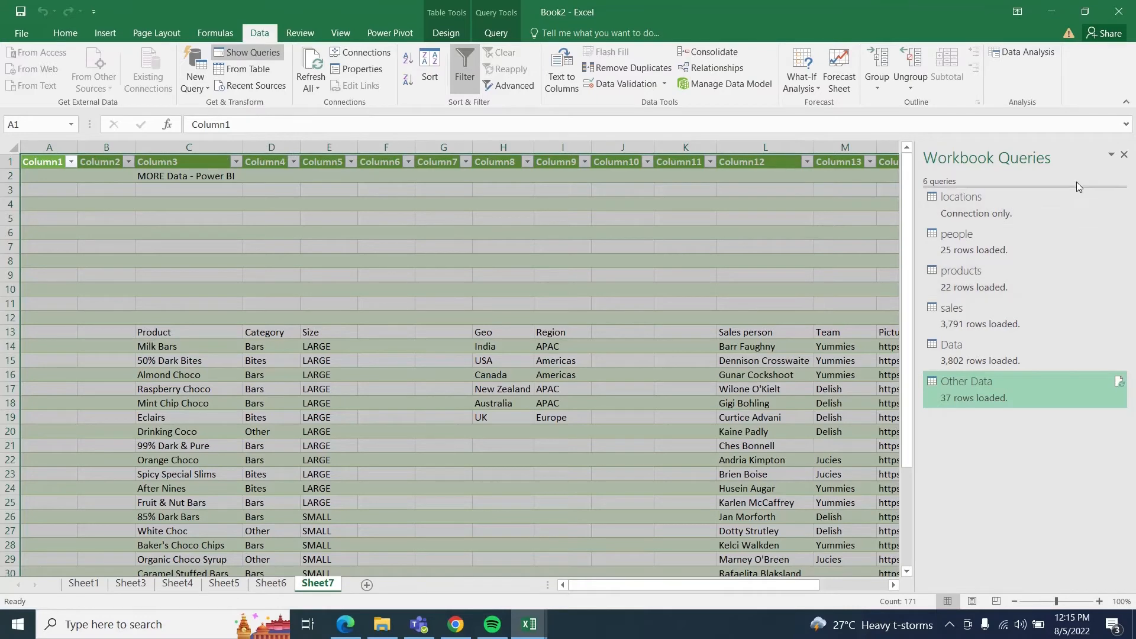
mouse_move(1081, 256)
click(999, 207)
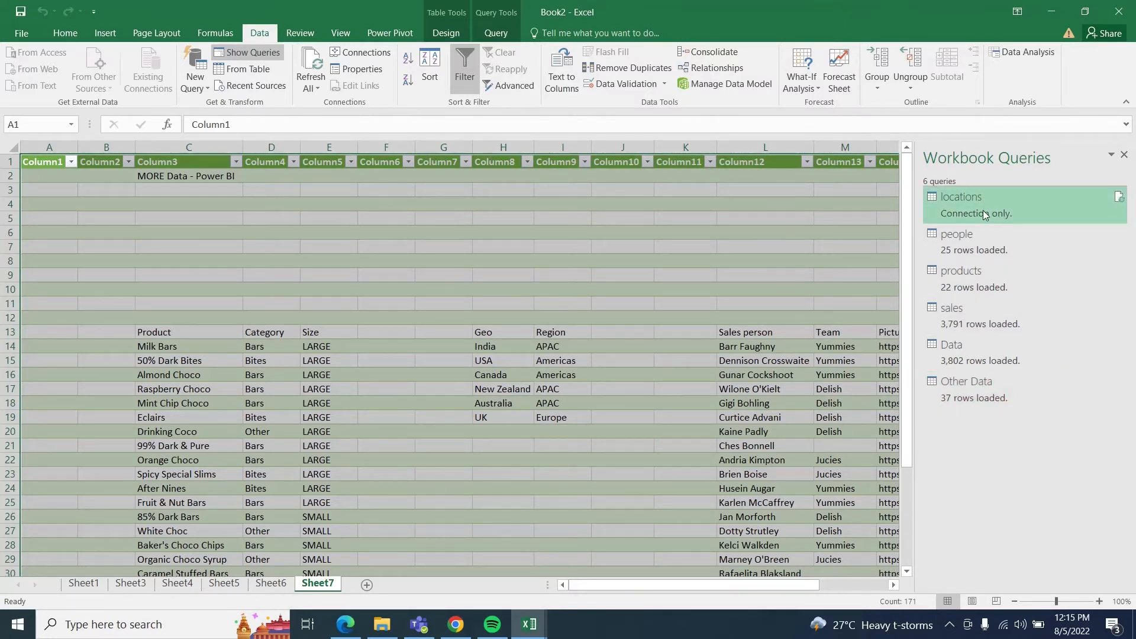
double_click(984, 214)
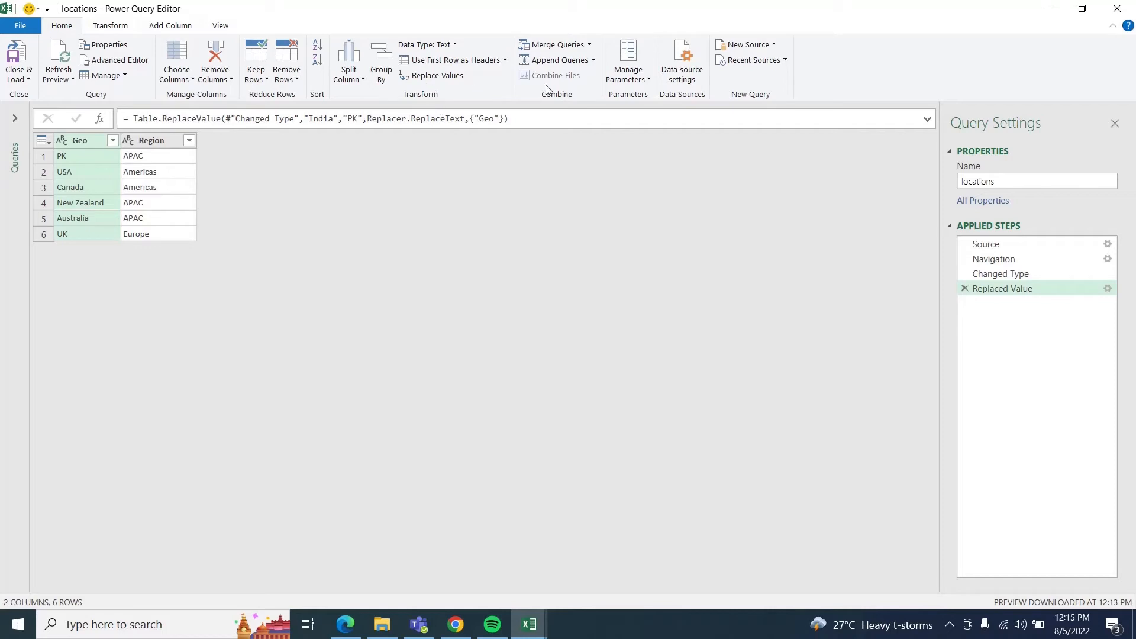
Examine the available options for merging and appending queries with the locations query
click(590, 47)
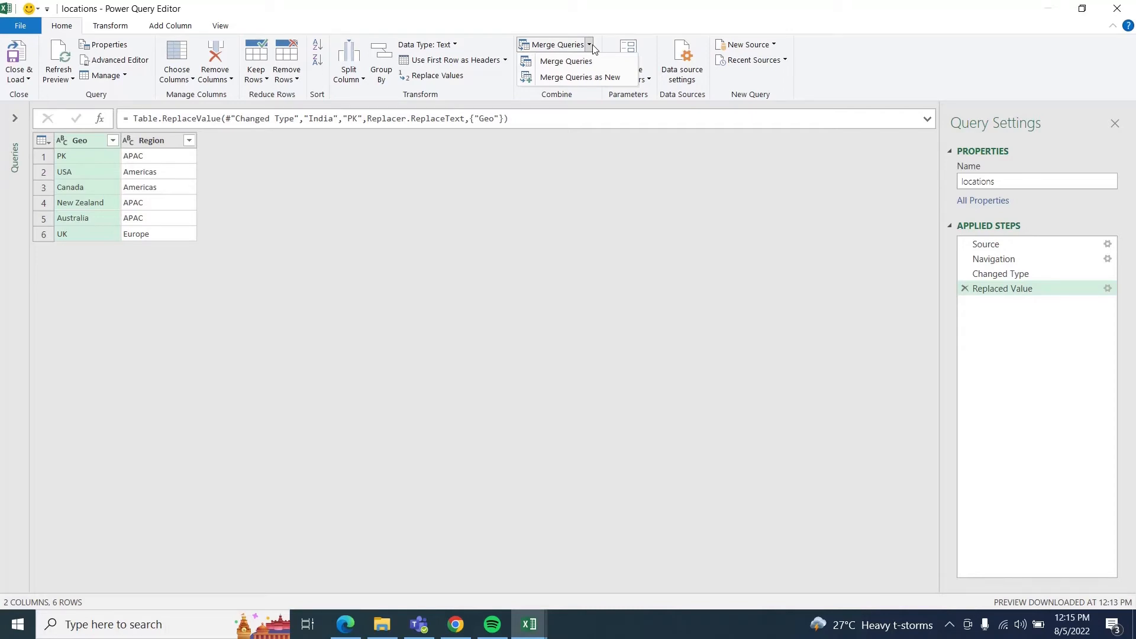
click(588, 27)
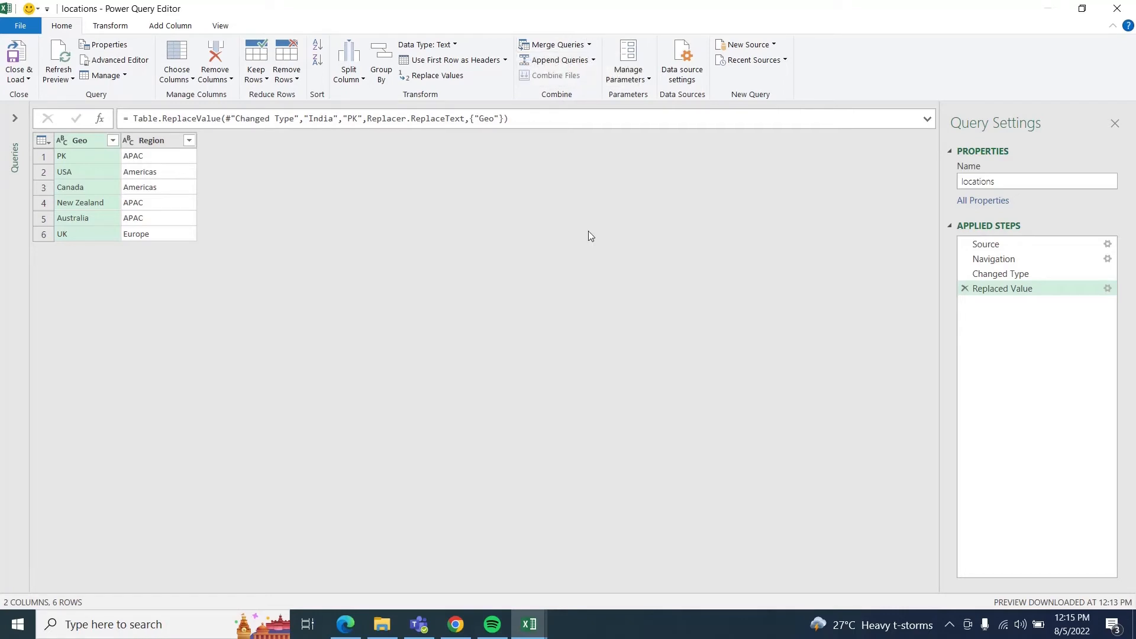
click(589, 45)
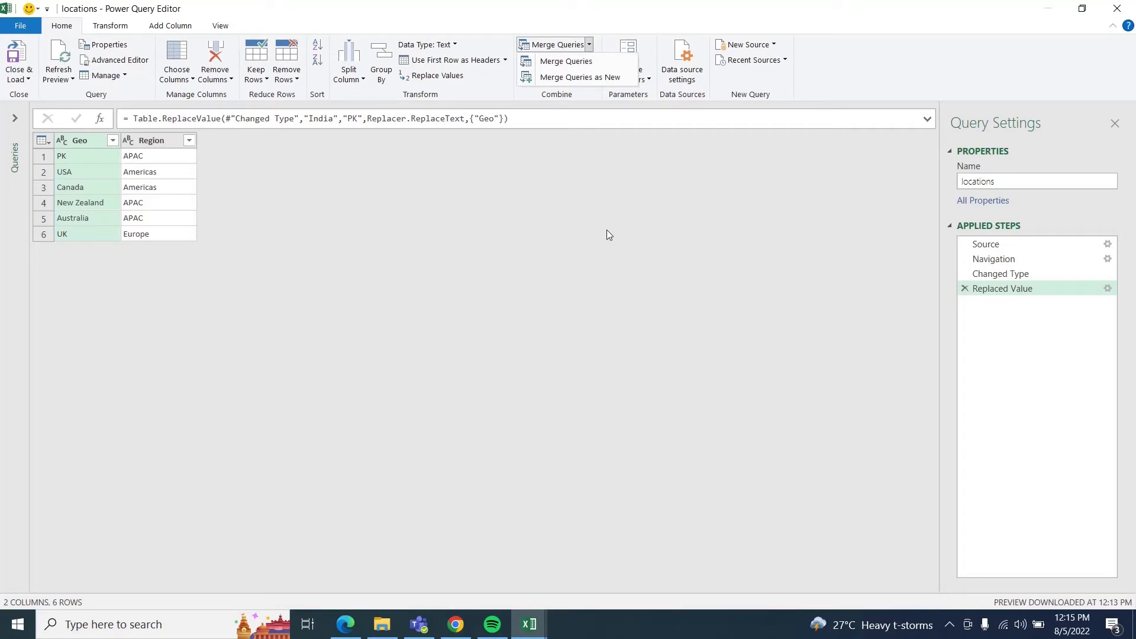
click(608, 235)
click(592, 60)
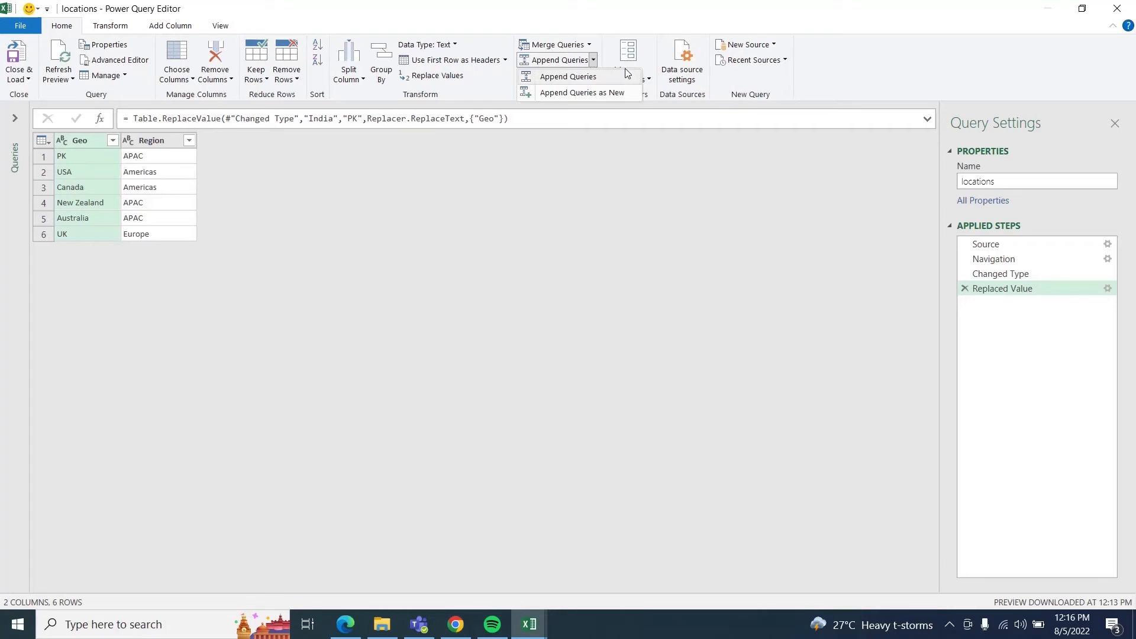
click(740, 266)
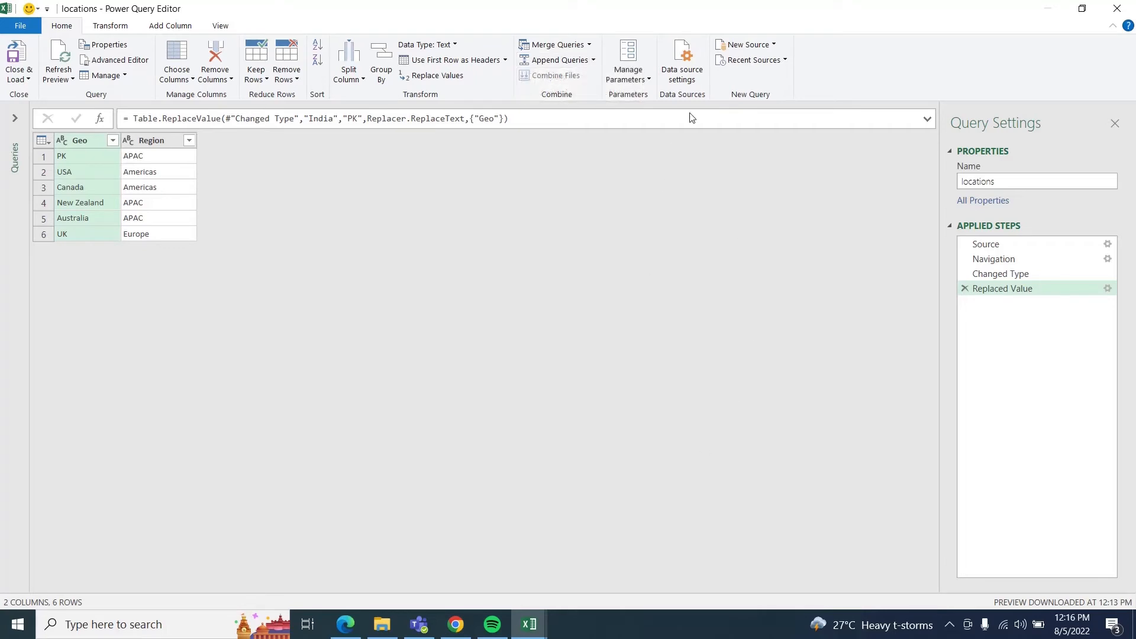
Examine the Transform options for filling values, using the first row as headers and splitting columns
click(112, 27)
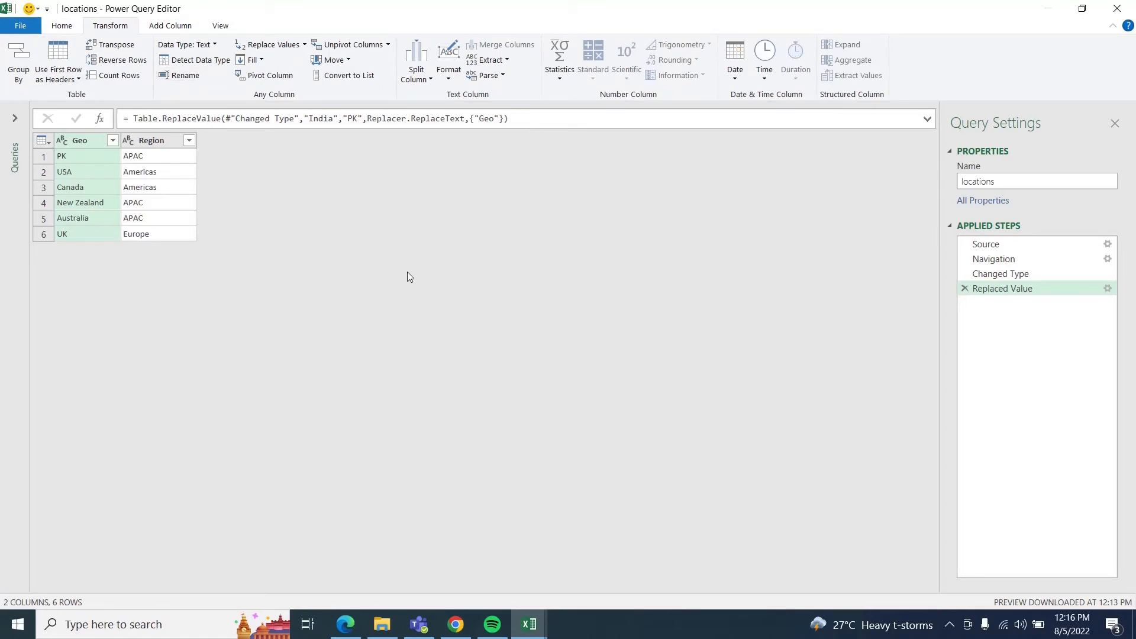
click(264, 59)
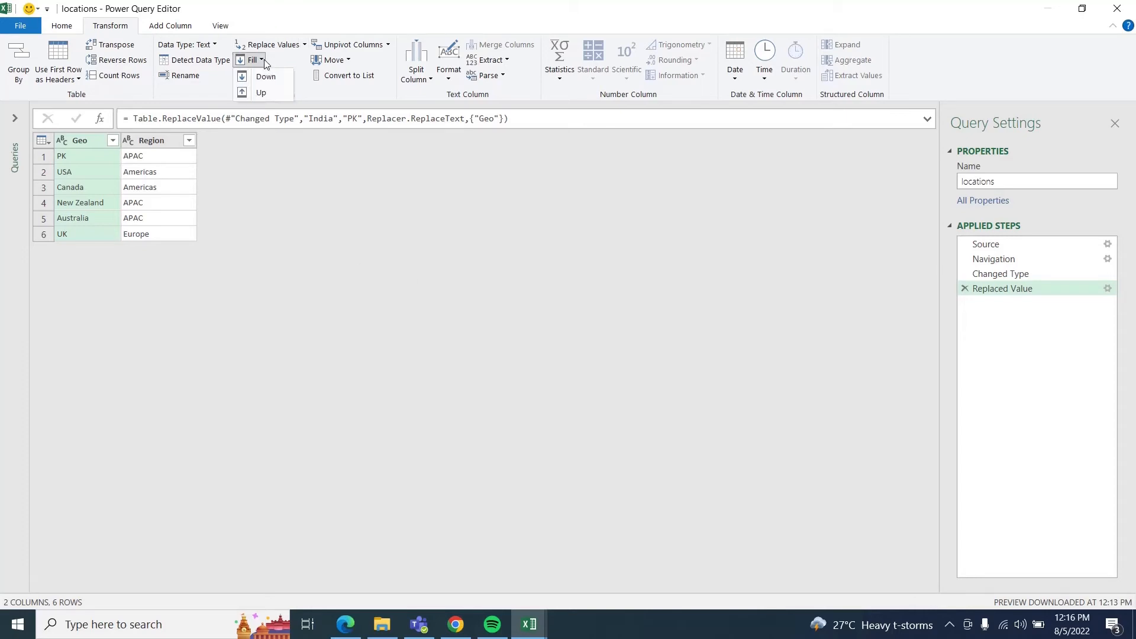
click(381, 170)
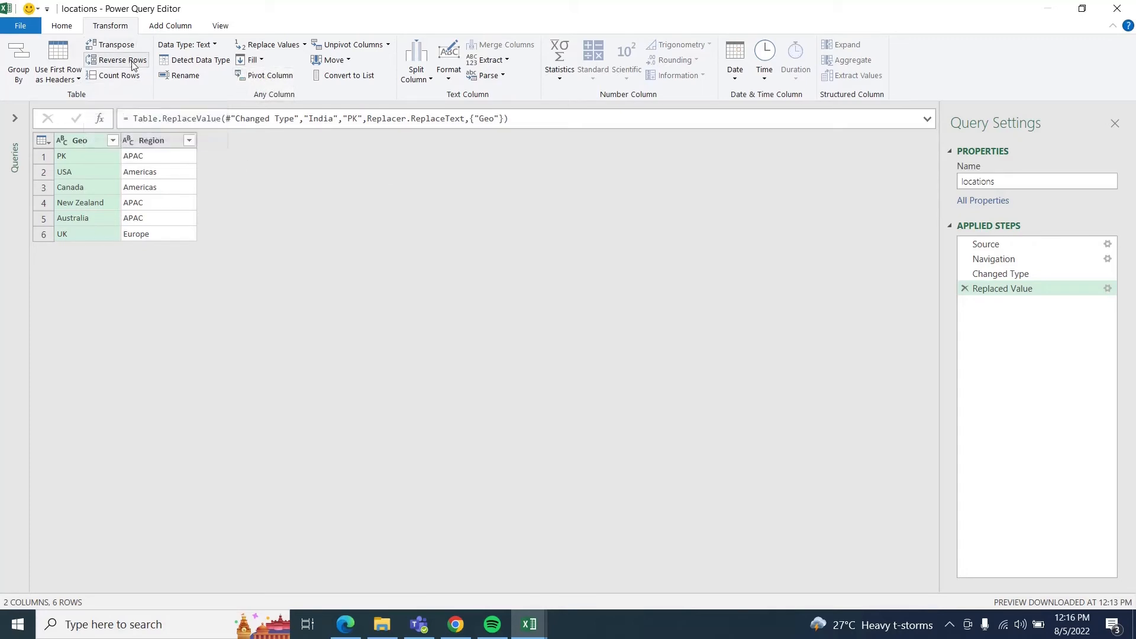
click(70, 79)
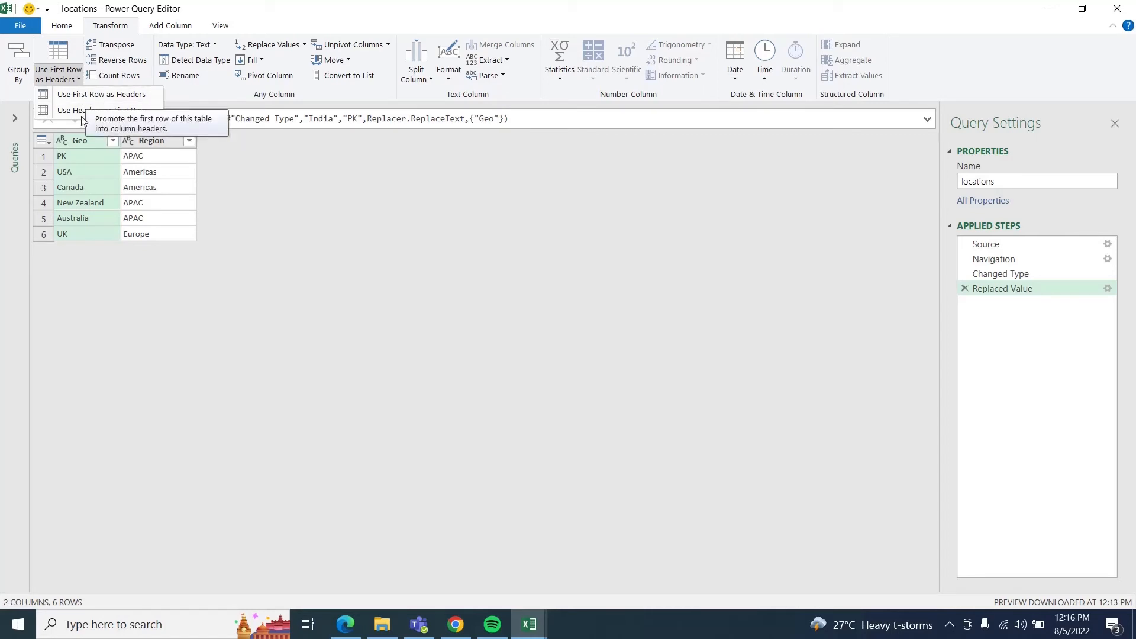
click(261, 169)
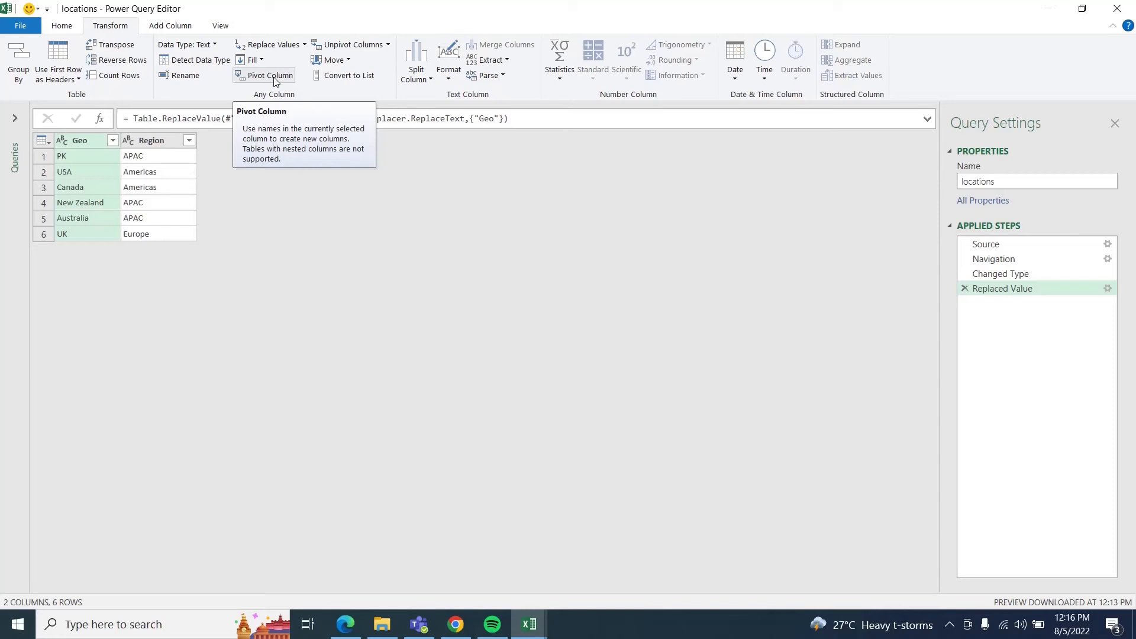
click(427, 81)
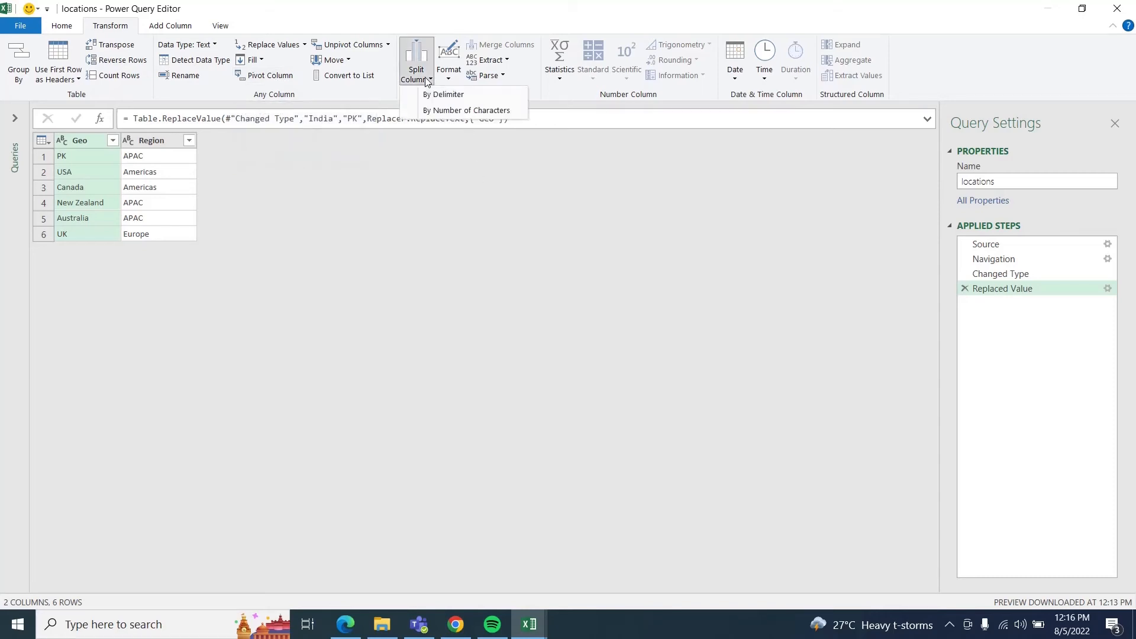
click(401, 241)
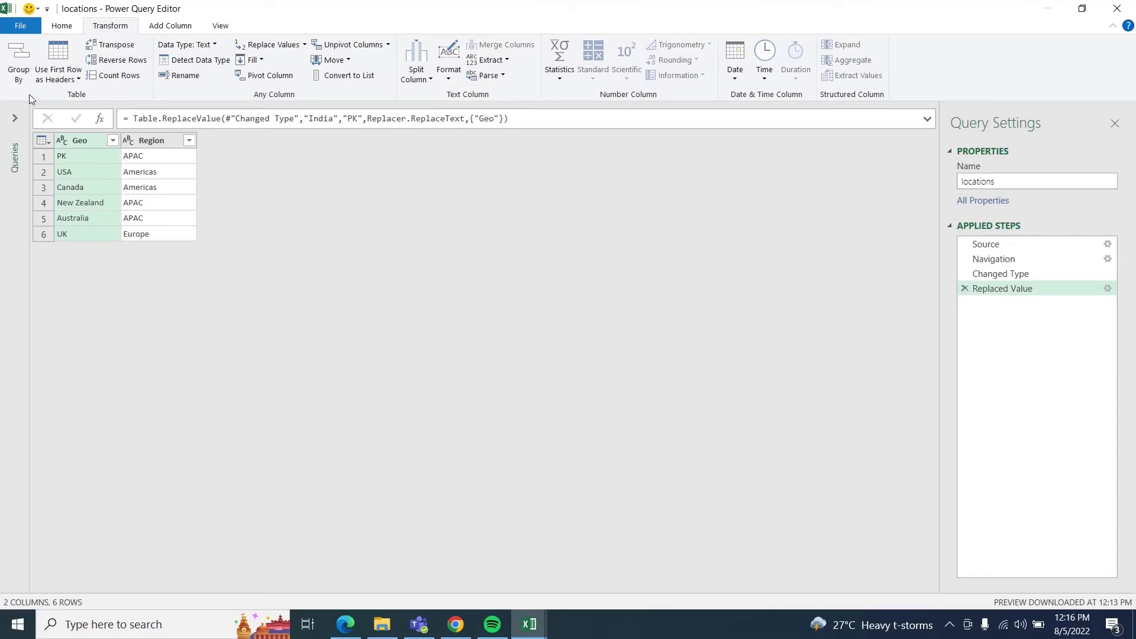
View the Custom Column settings for the locations query and close them without adding a column
click(172, 26)
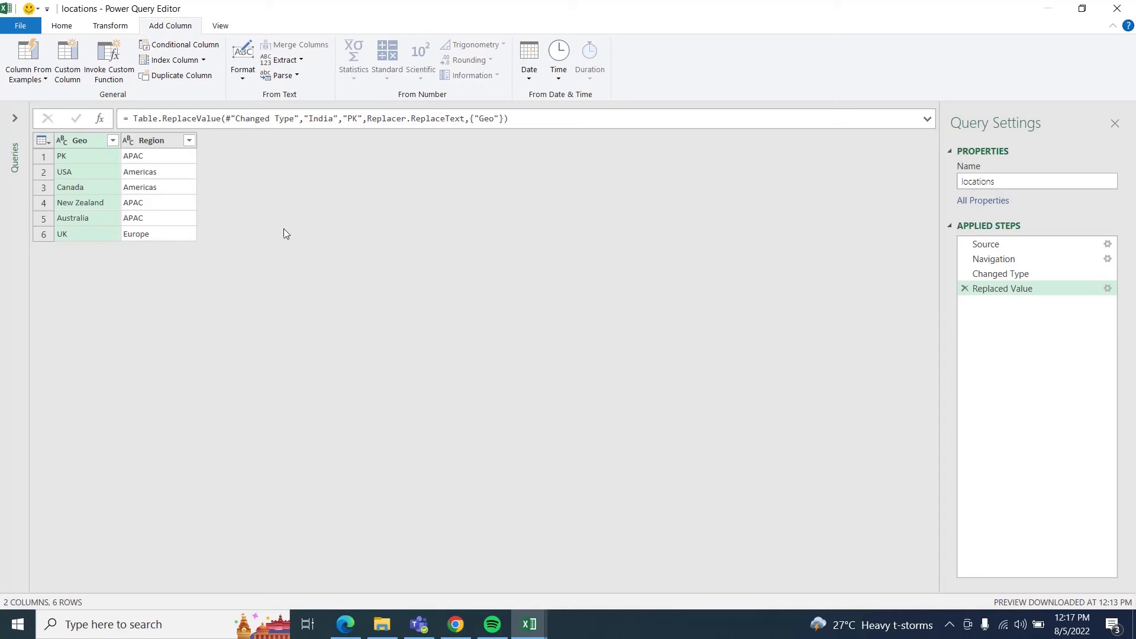
click(66, 61)
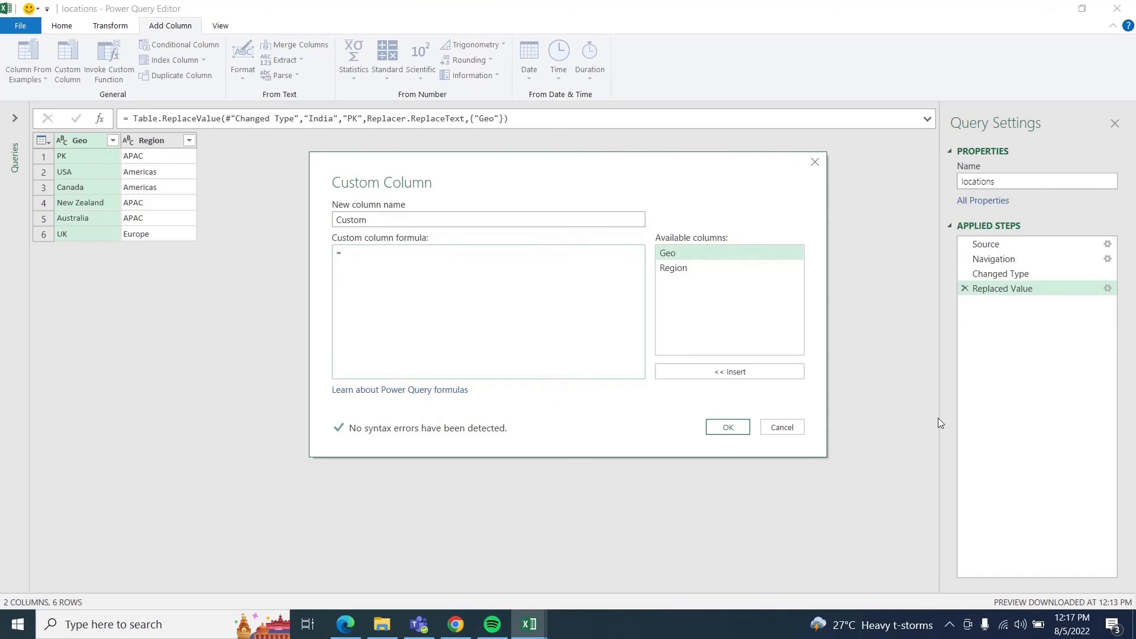
click(782, 428)
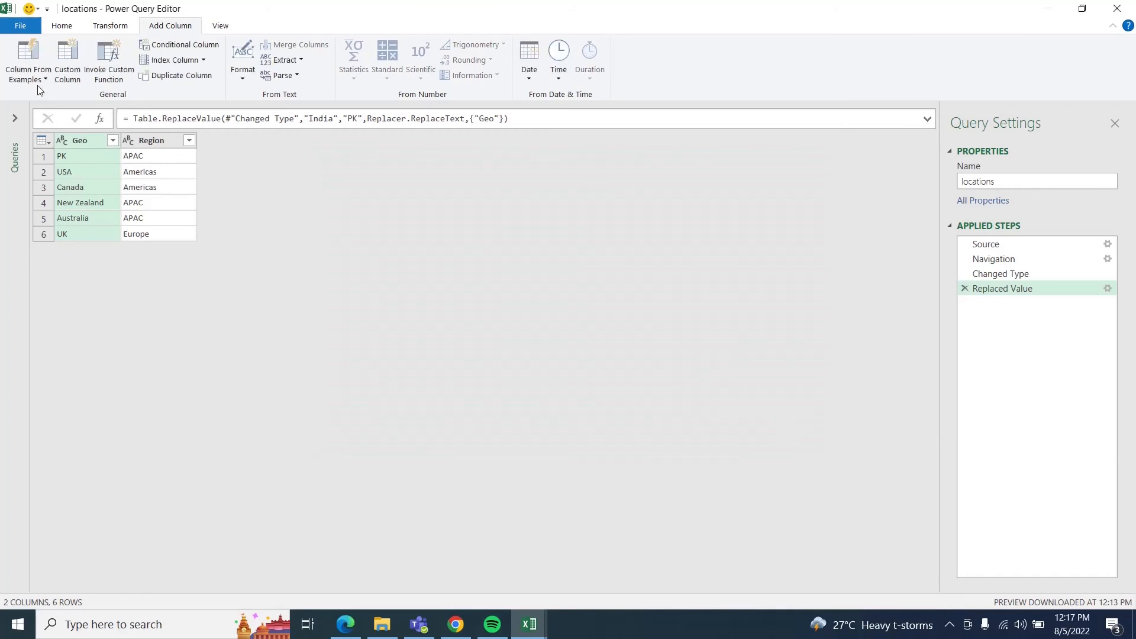
Try adding a column from examples with PK as the first row's sample value, and cancel it
click(28, 56)
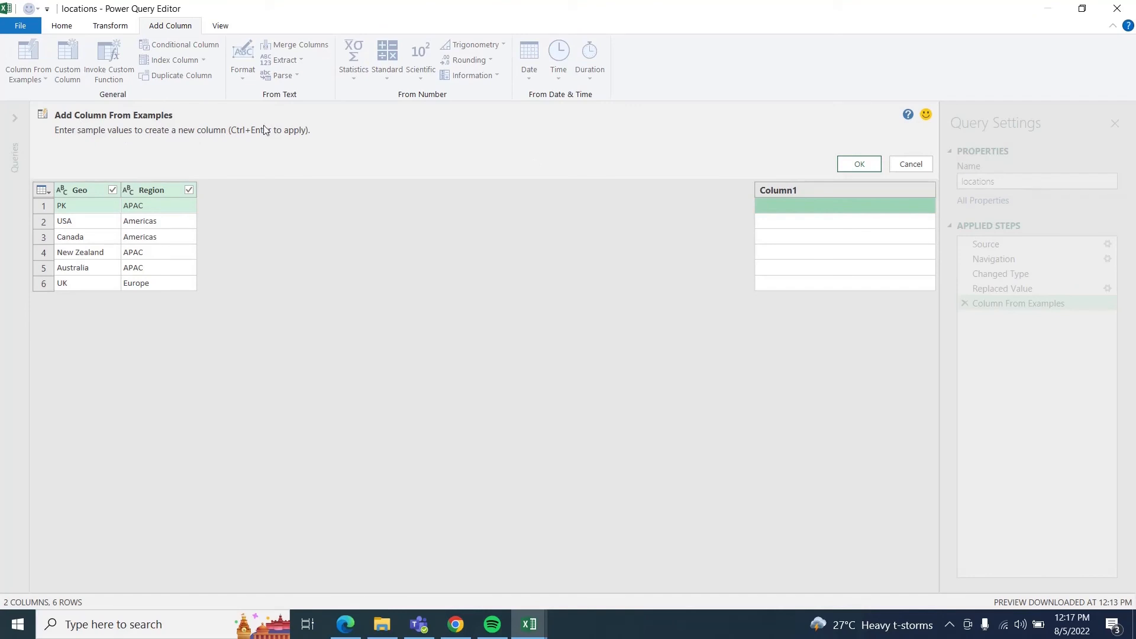
click(793, 206)
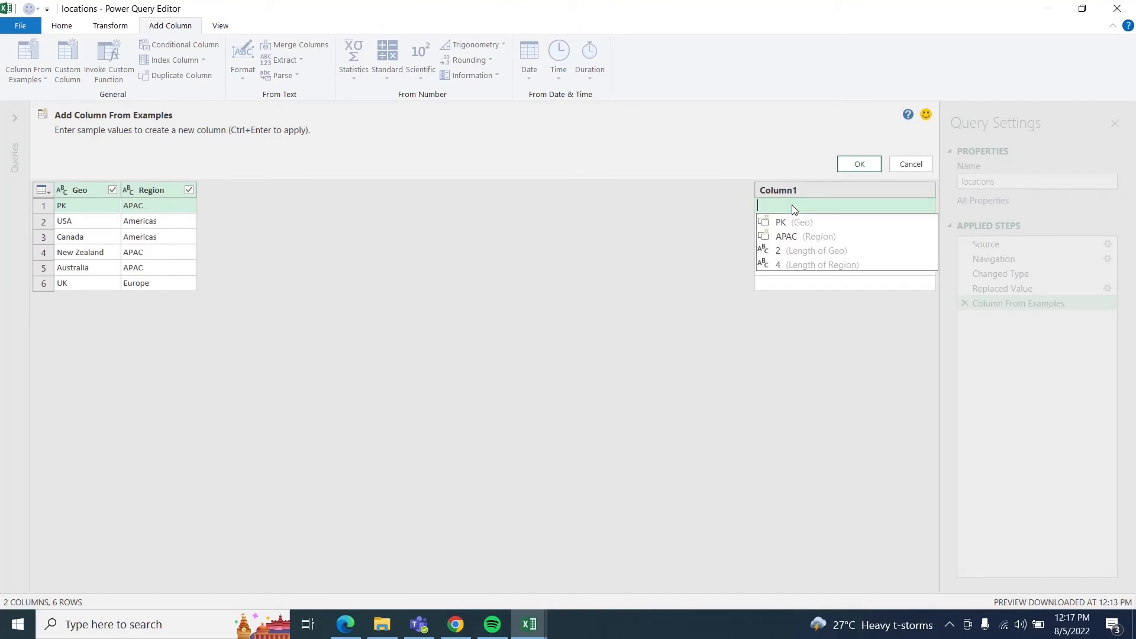
text(PK)
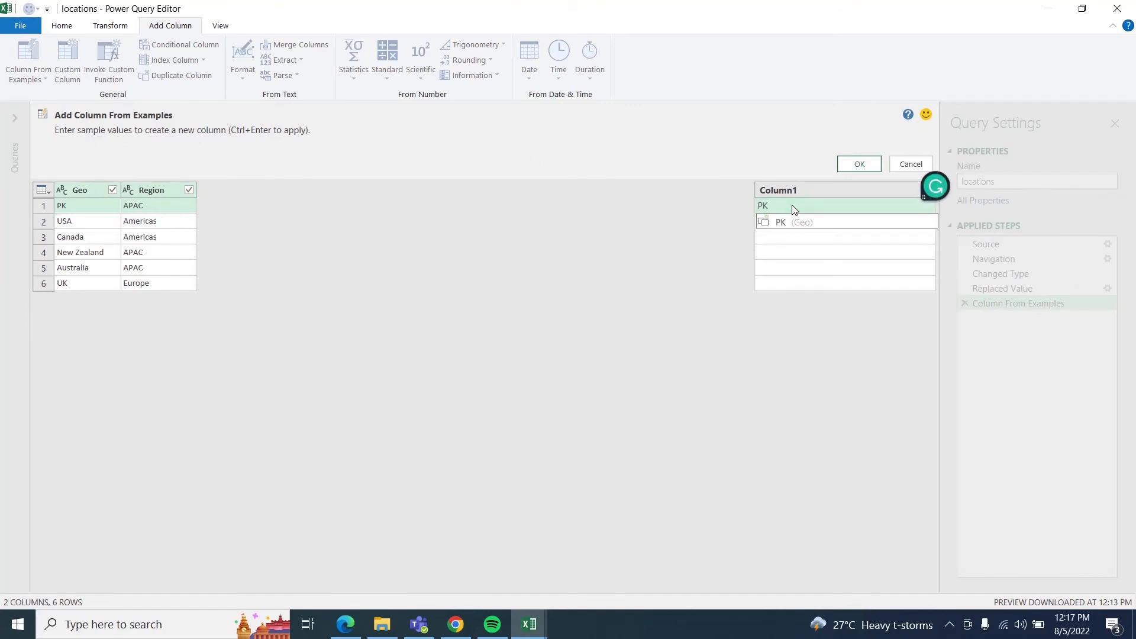
click(857, 273)
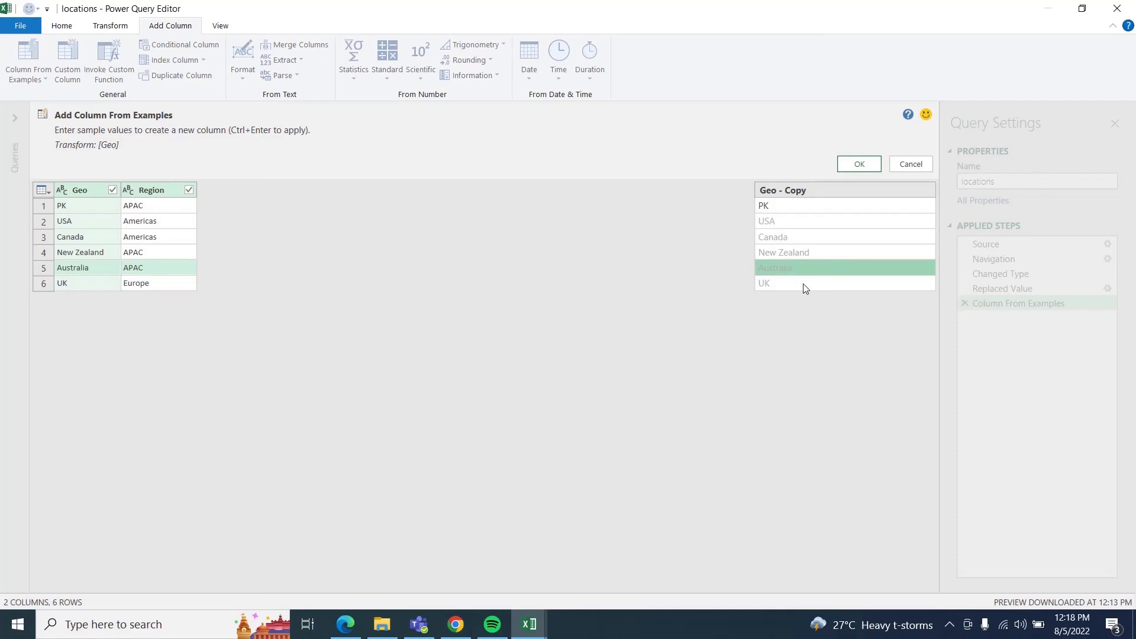
click(921, 165)
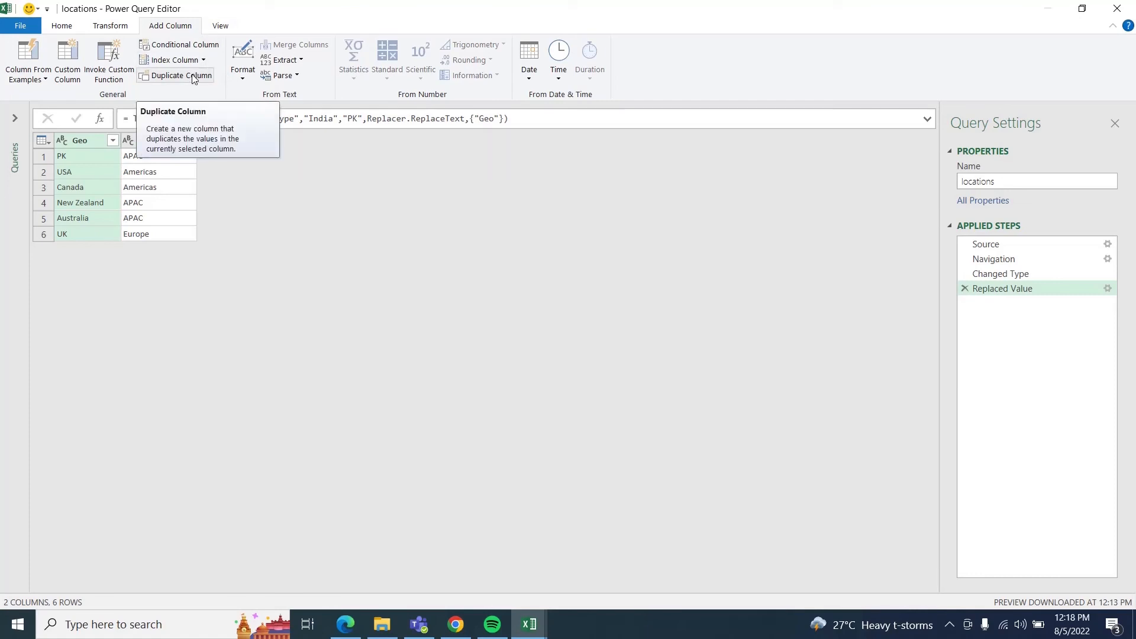
click(62, 25)
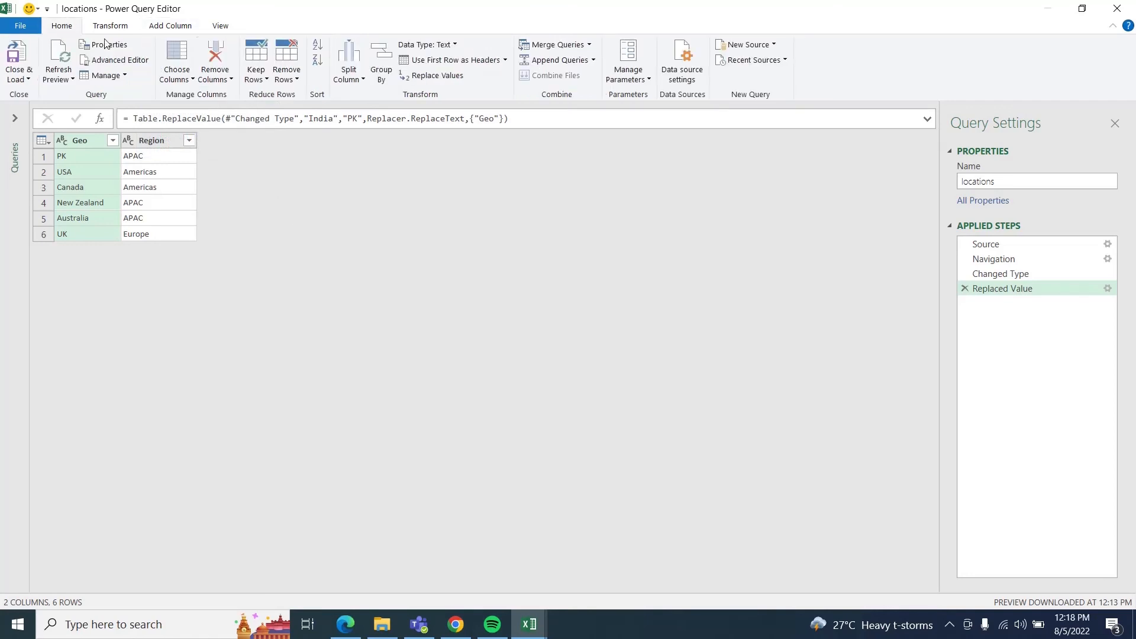